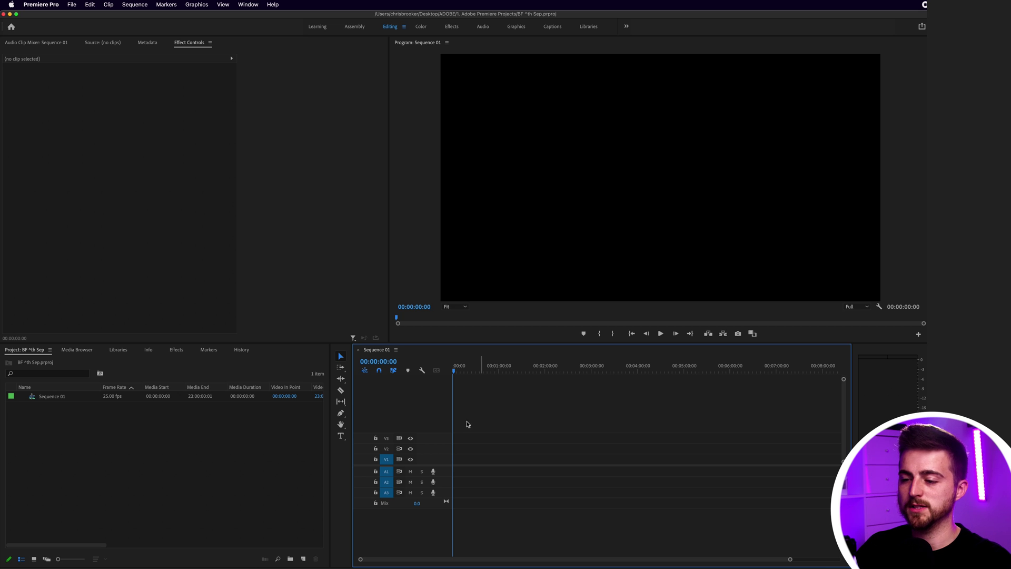
Type a SUBSCRIBE title into the Program monitor frame and select the whole word.
click(341, 436)
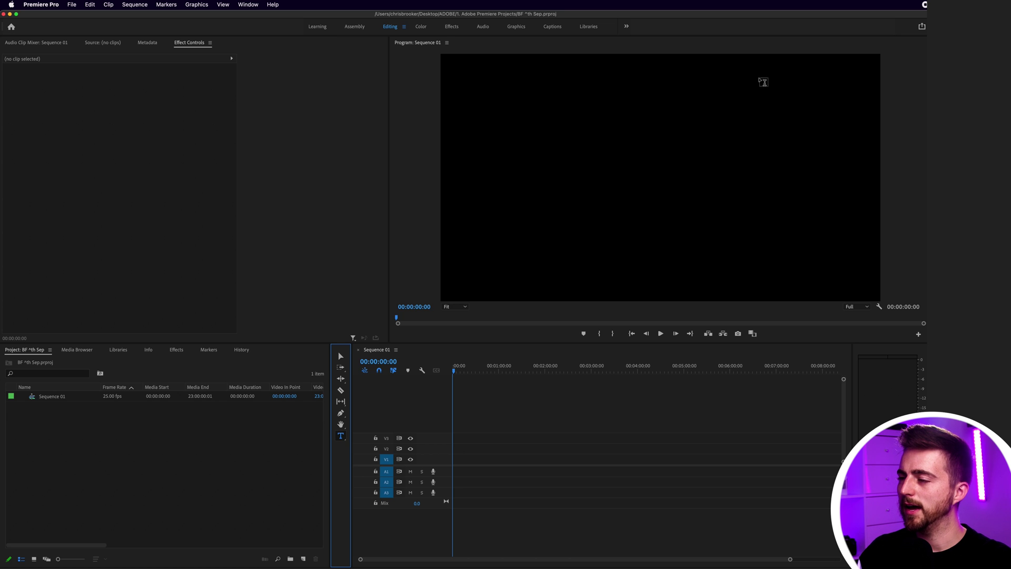
click(562, 153)
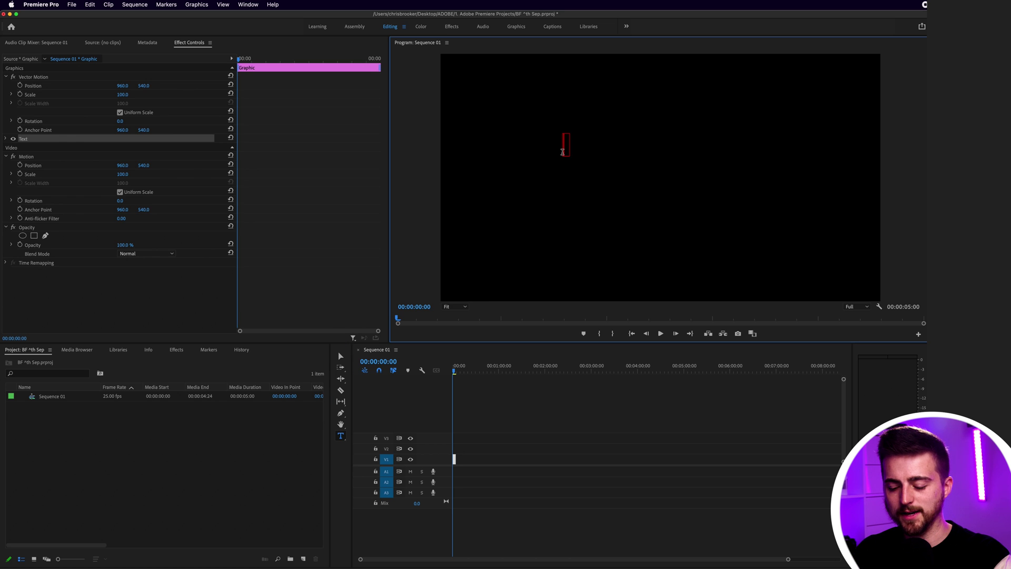
text(SUBSCRIBE)
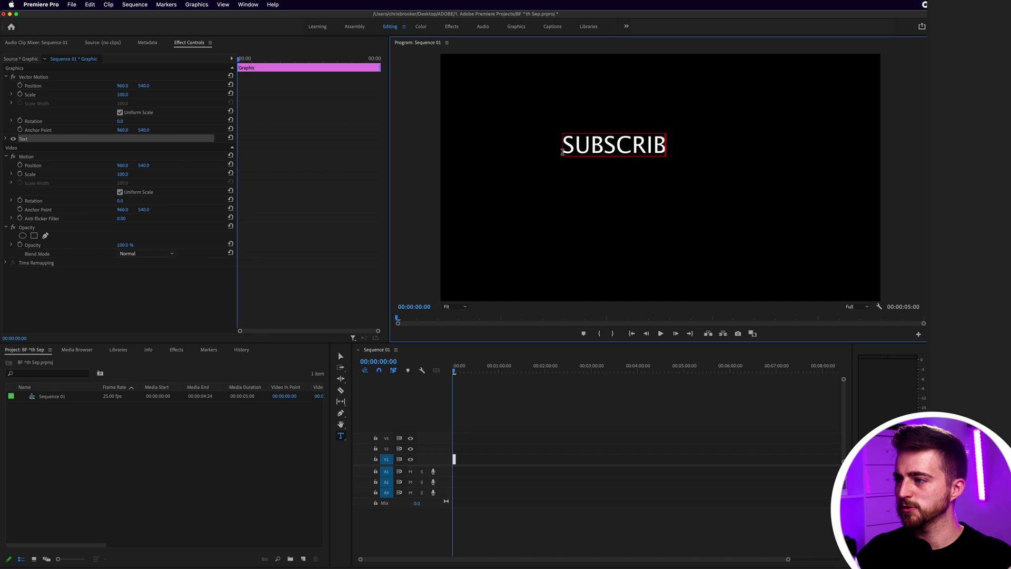
click(609, 142)
drag(562, 145, 680, 143)
click(652, 141)
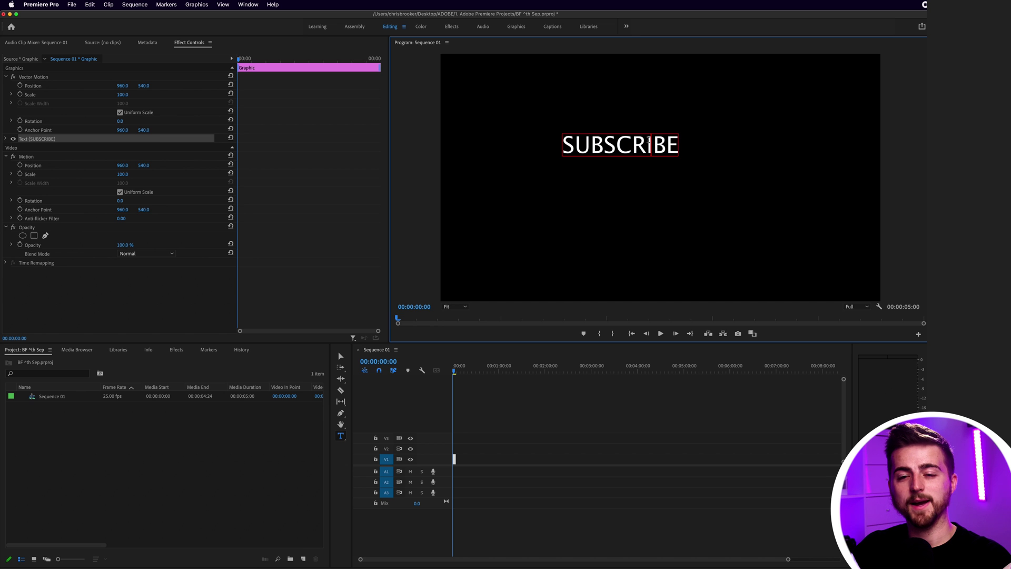
double_click(648, 140)
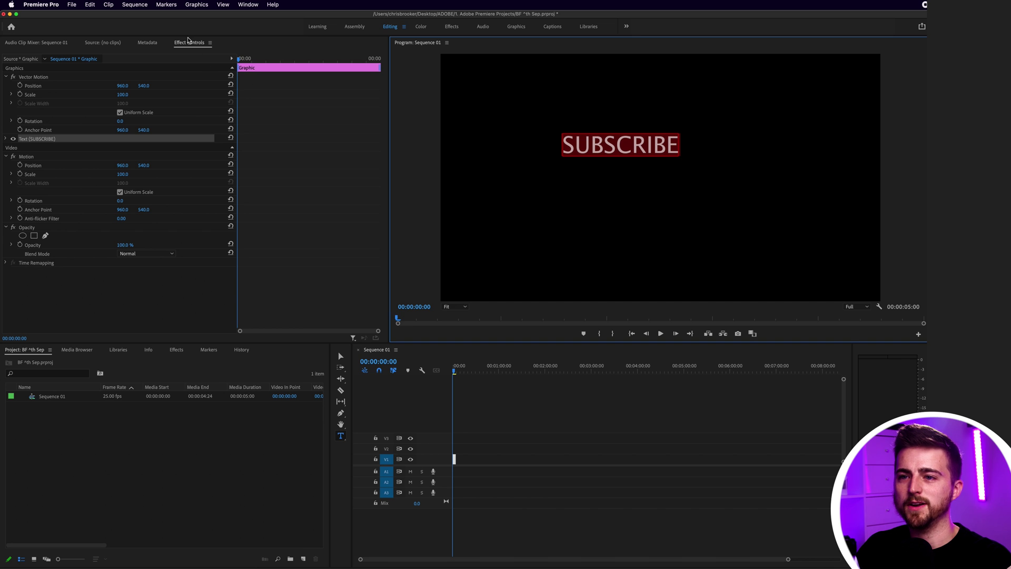
Set the text to Montserrat Bold, centre-aligned, at font size 120.
click(6, 139)
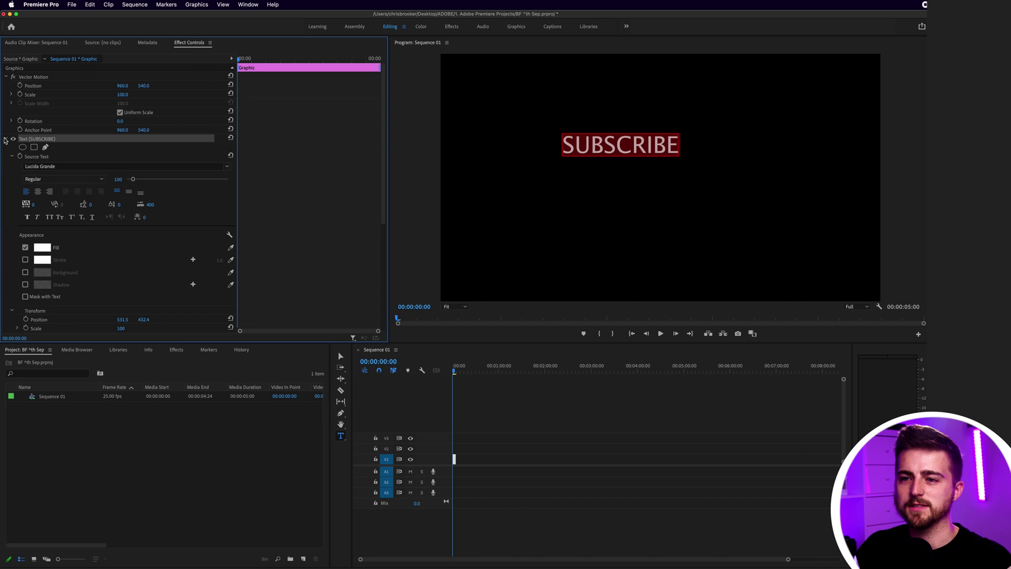
click(91, 167)
text(monts)
click(82, 227)
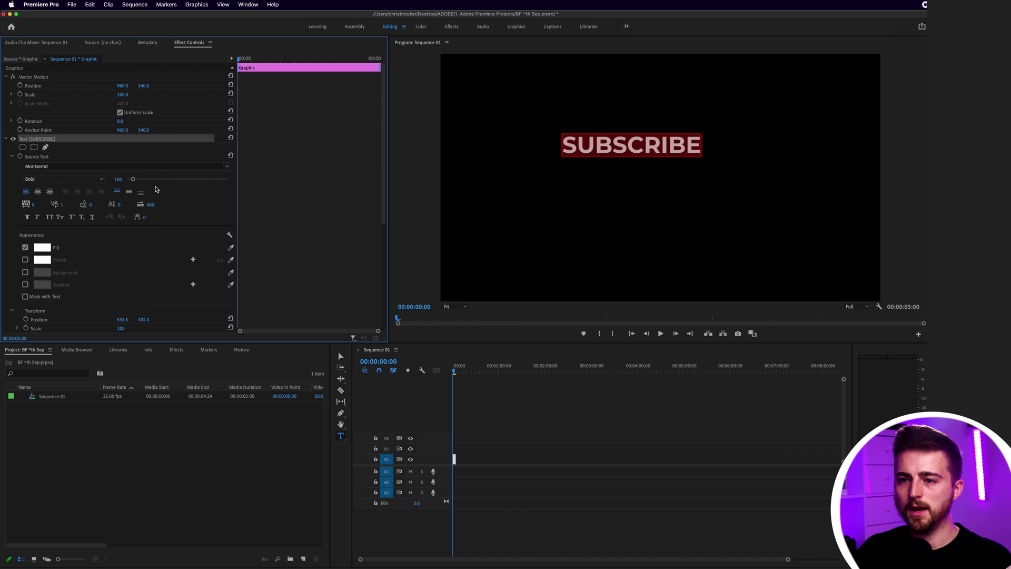
click(38, 192)
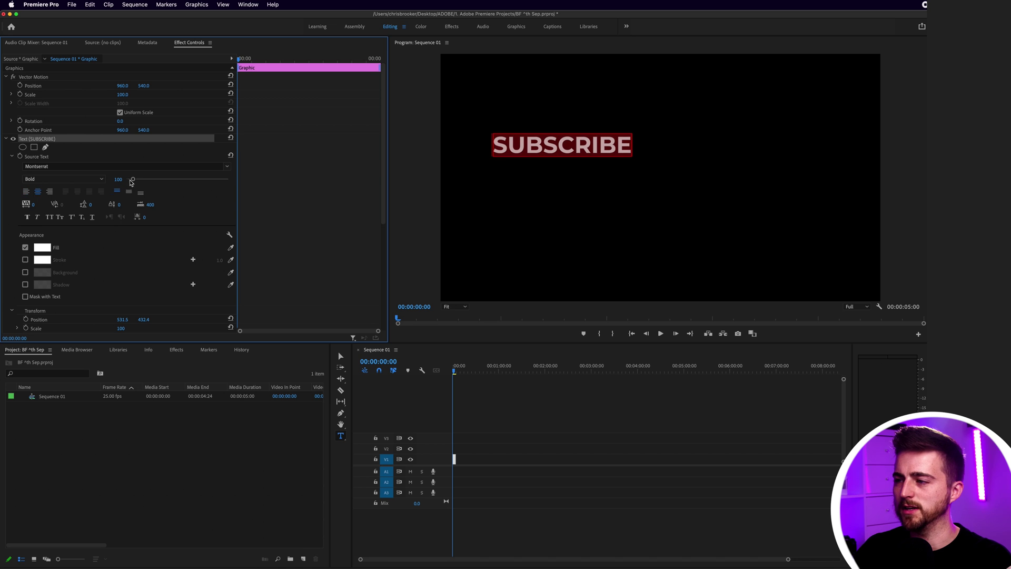
drag(132, 182, 134, 182)
Set the SUBSCRIBE text fill colour to pure white FFFFFF.
click(285, 221)
scroll(123, 128, down, 4)
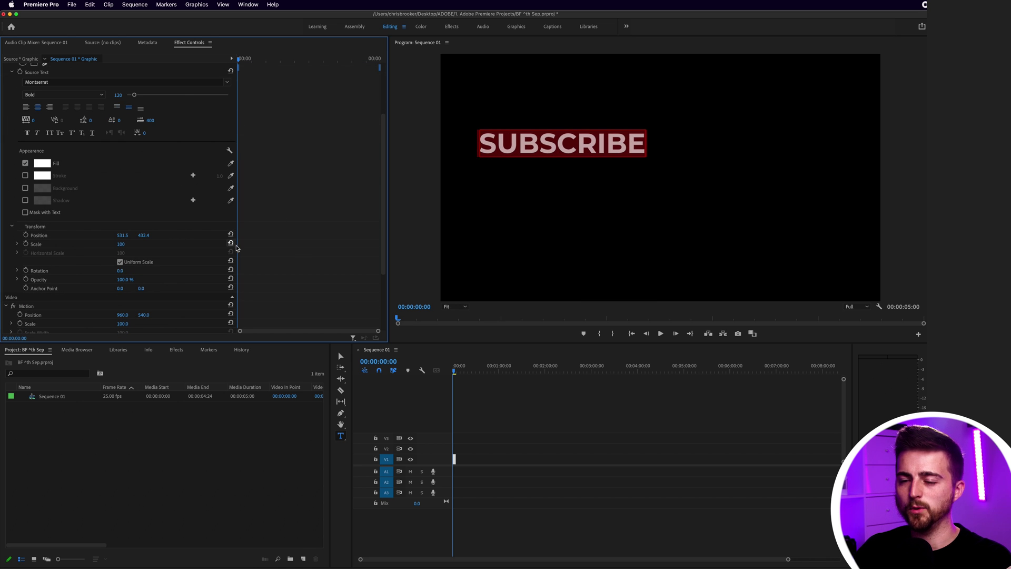
click(42, 162)
click(457, 304)
drag(423, 305, 408, 375)
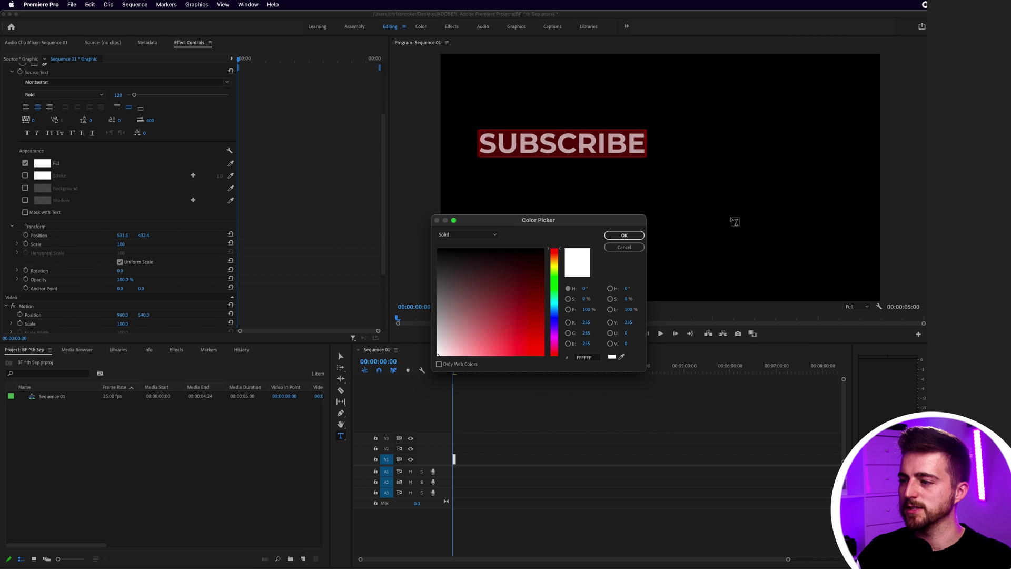
click(625, 235)
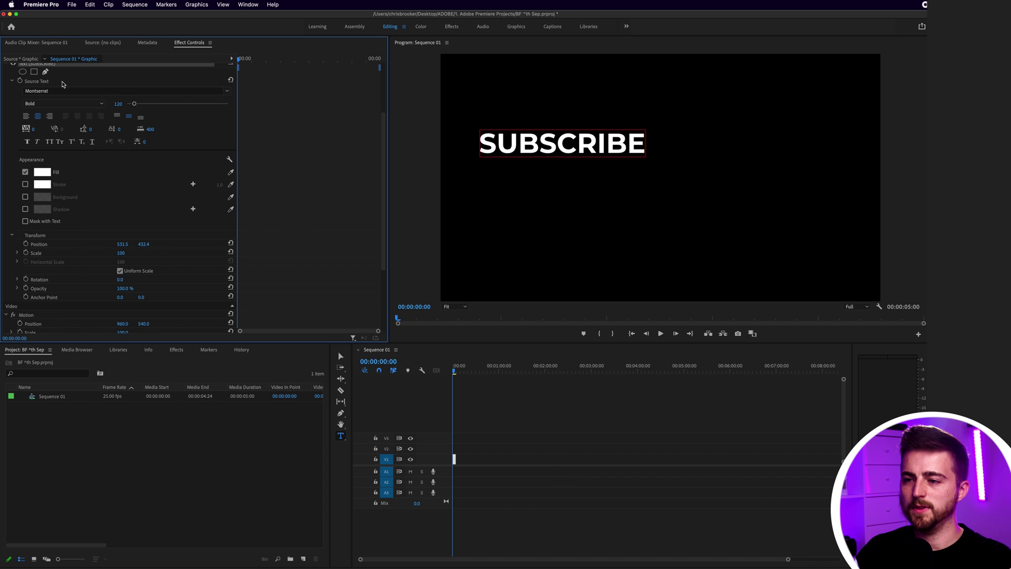
Reset the text position to frame centre and lower the Motion anchor point Y to 498.
click(232, 244)
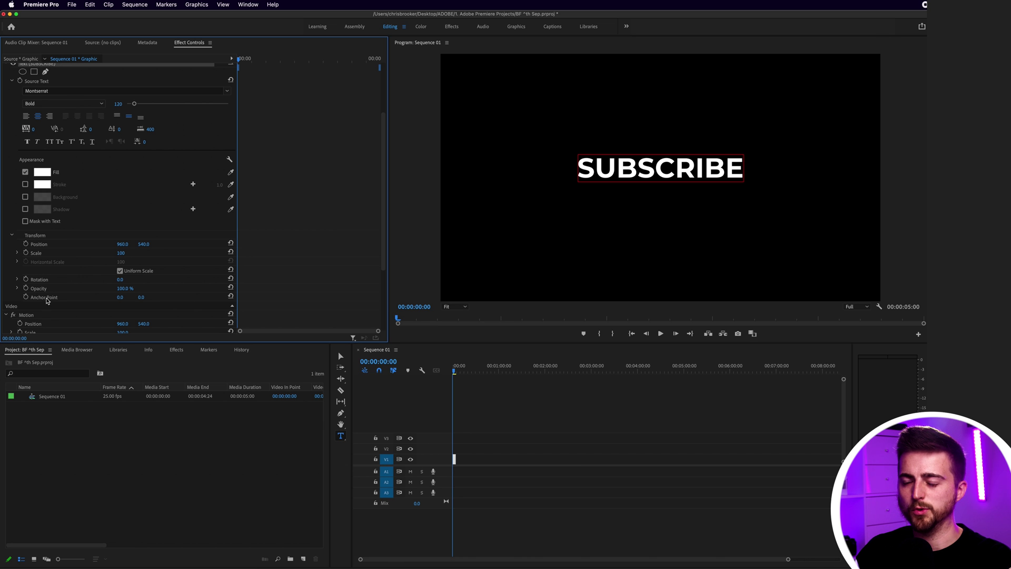
scroll(64, 279, down, 3)
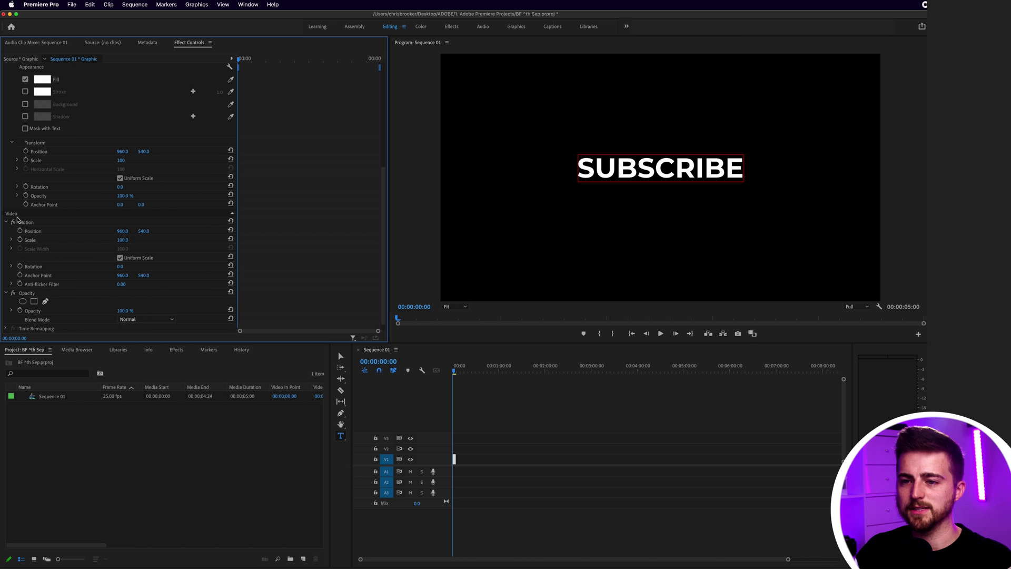
click(27, 223)
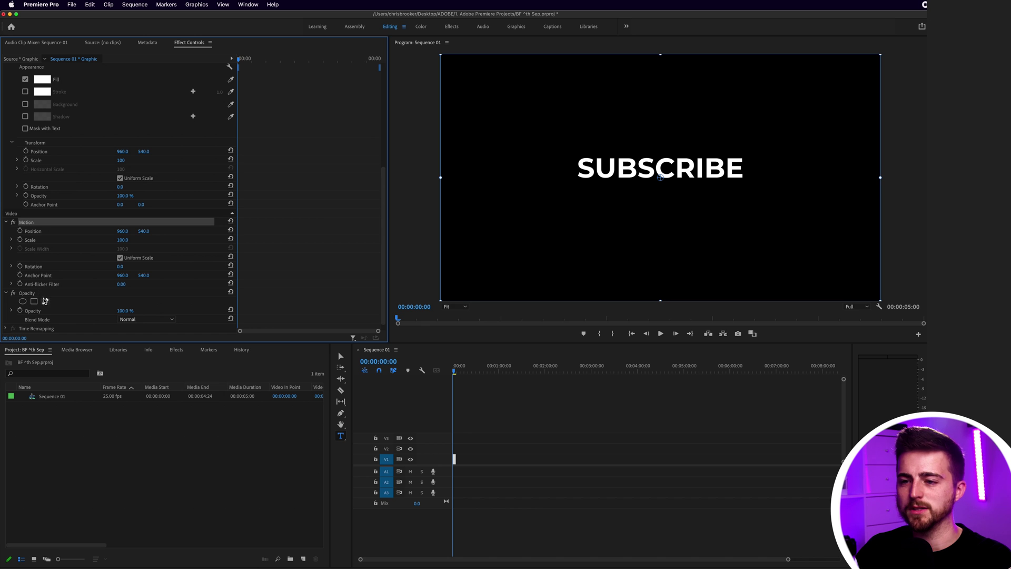
click(37, 275)
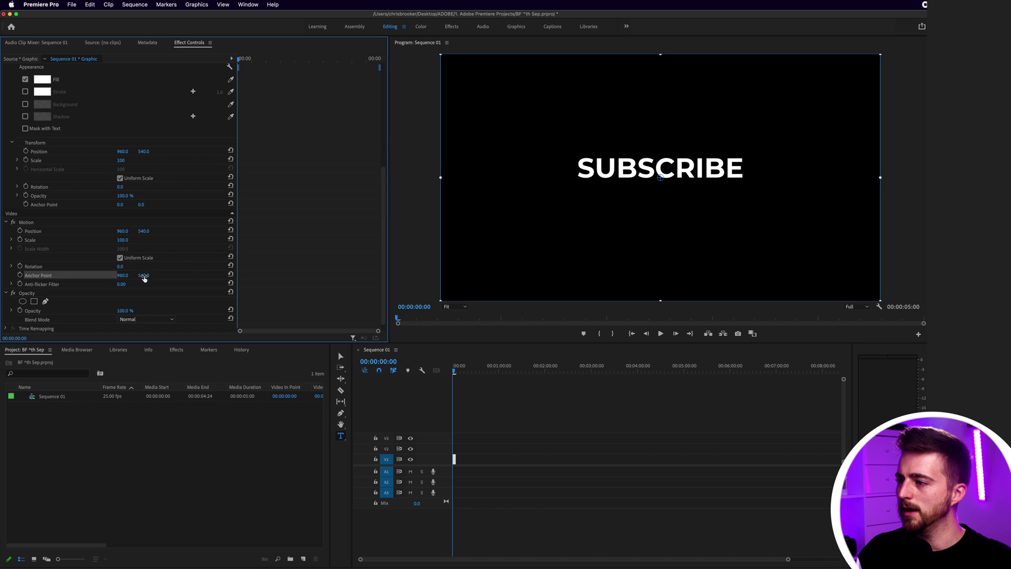
drag(143, 275, 121, 275)
Zoom the timeline in and reselect the graphic to check its anchor point value.
click(572, 401)
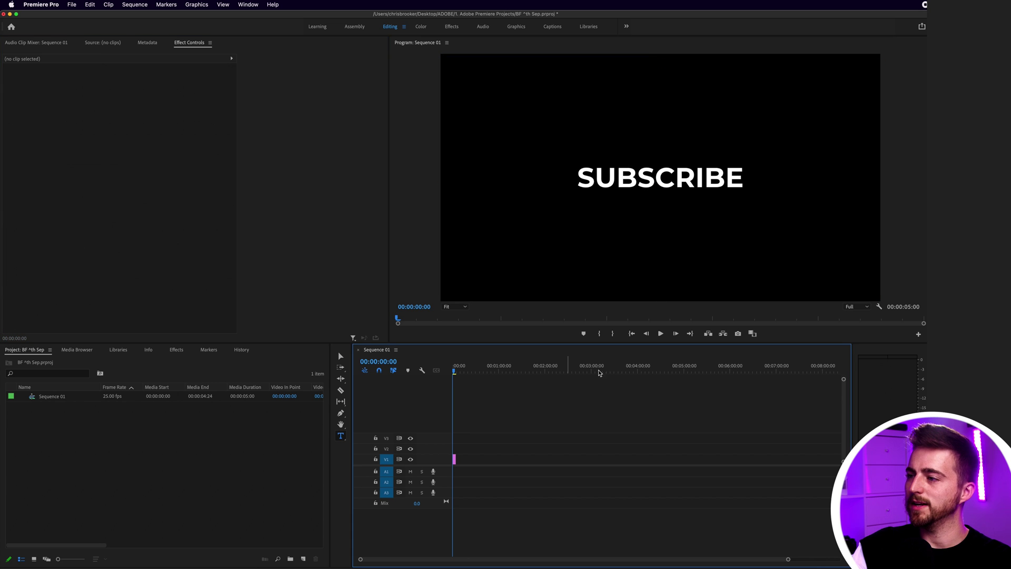
key(=)
key(=)
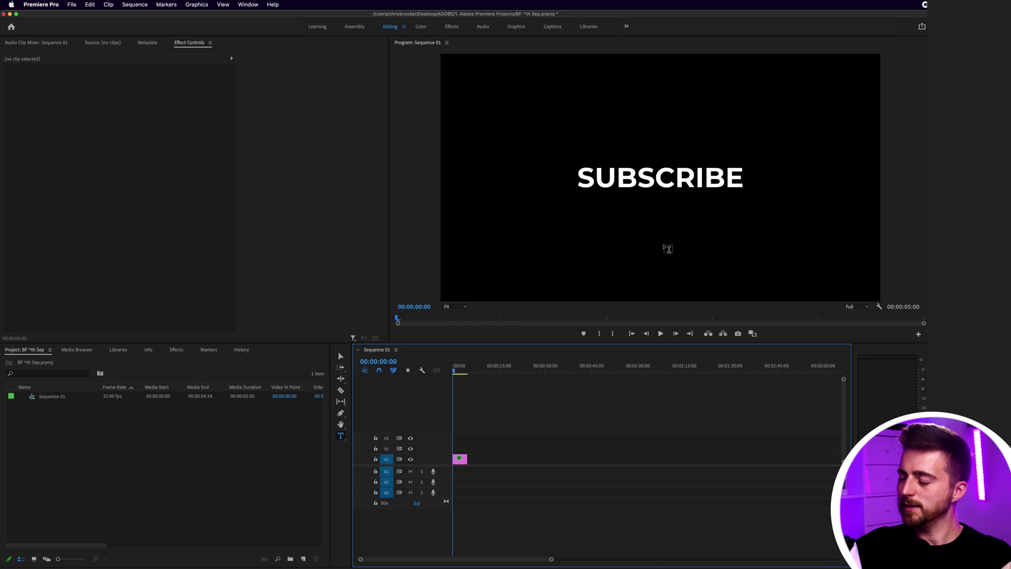
key(v)
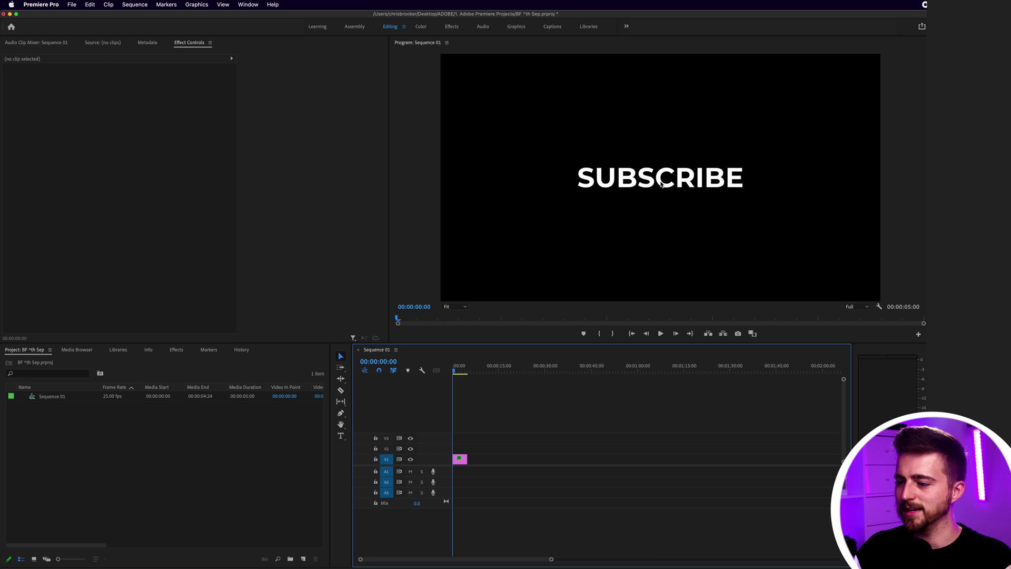
click(653, 186)
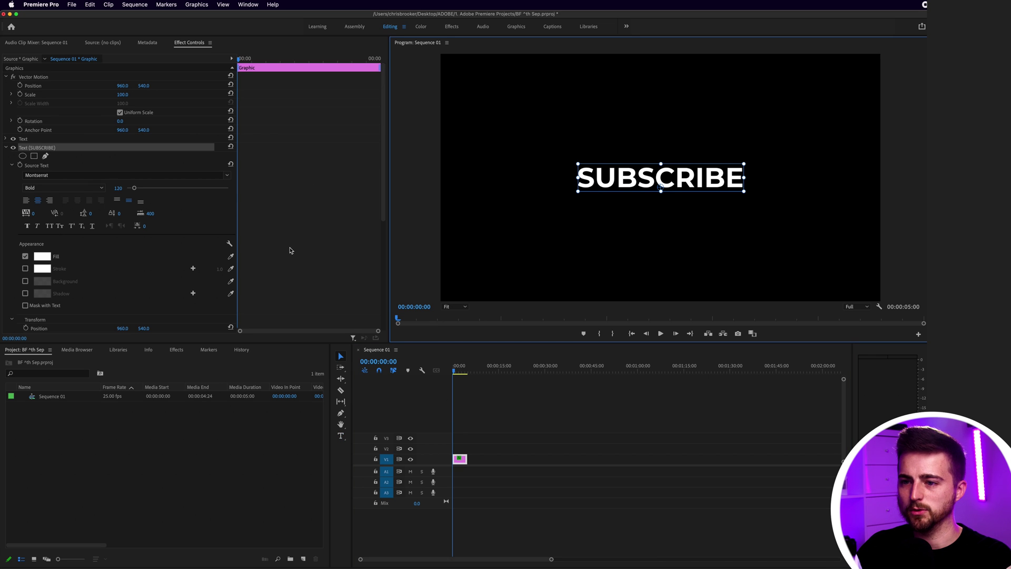
scroll(289, 249, down, 7)
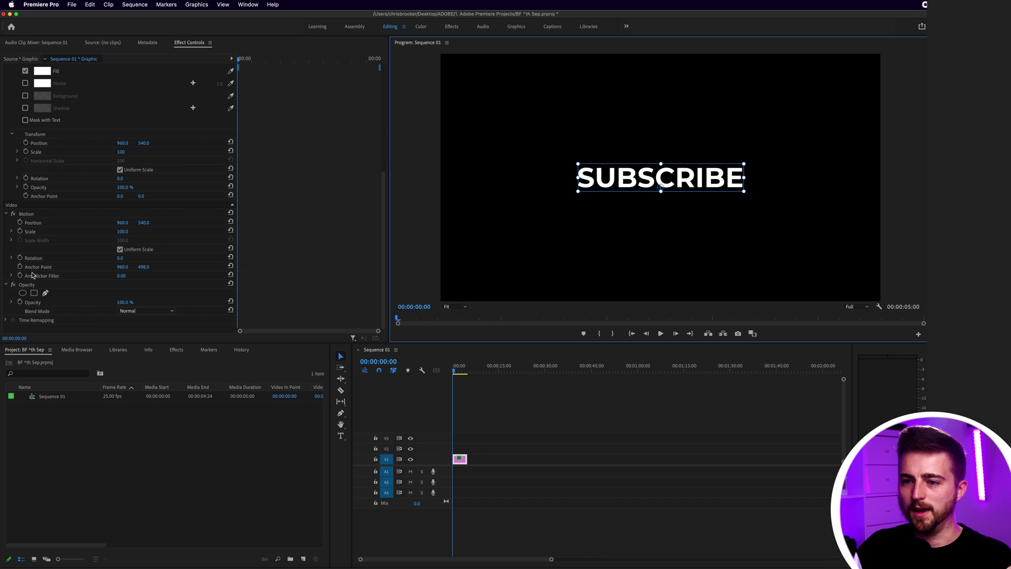
click(37, 268)
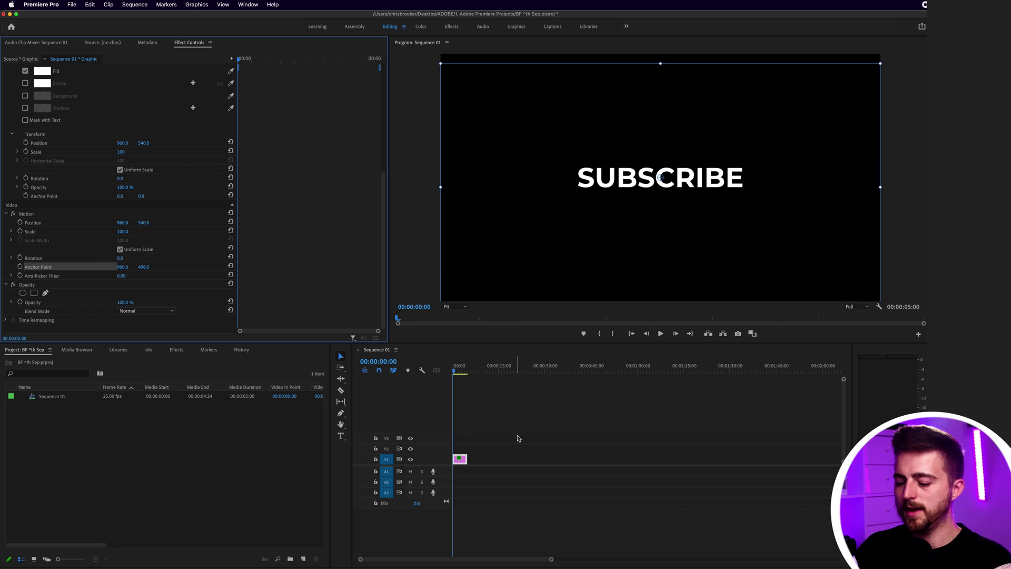
Zoom in on the Graphic clip and try extending it, undoing the first attempt.
click(498, 425)
key(=)
key(=)
key(=)
key(=)
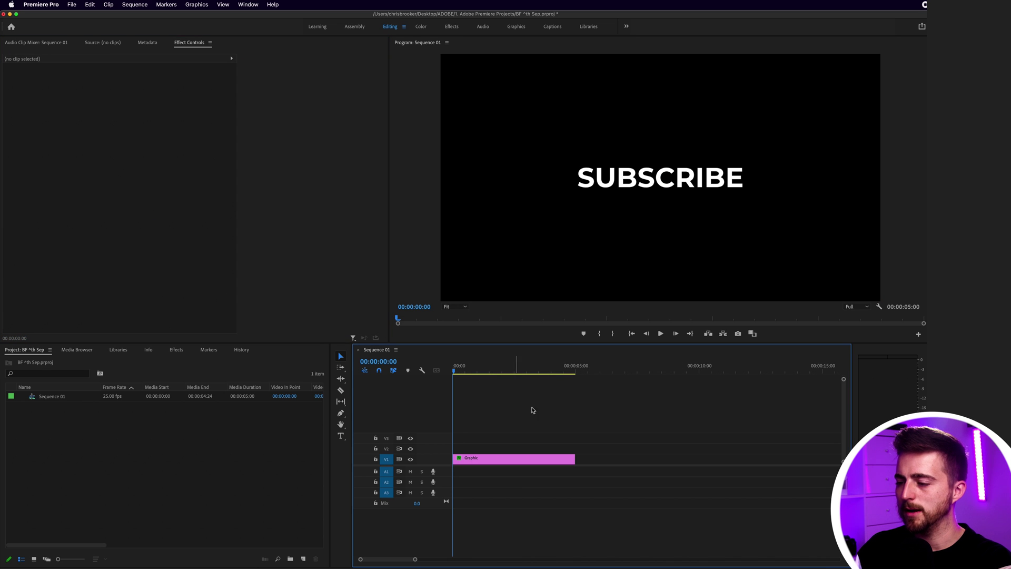
drag(531, 368, 478, 371)
key(Home)
drag(575, 458, 714, 450)
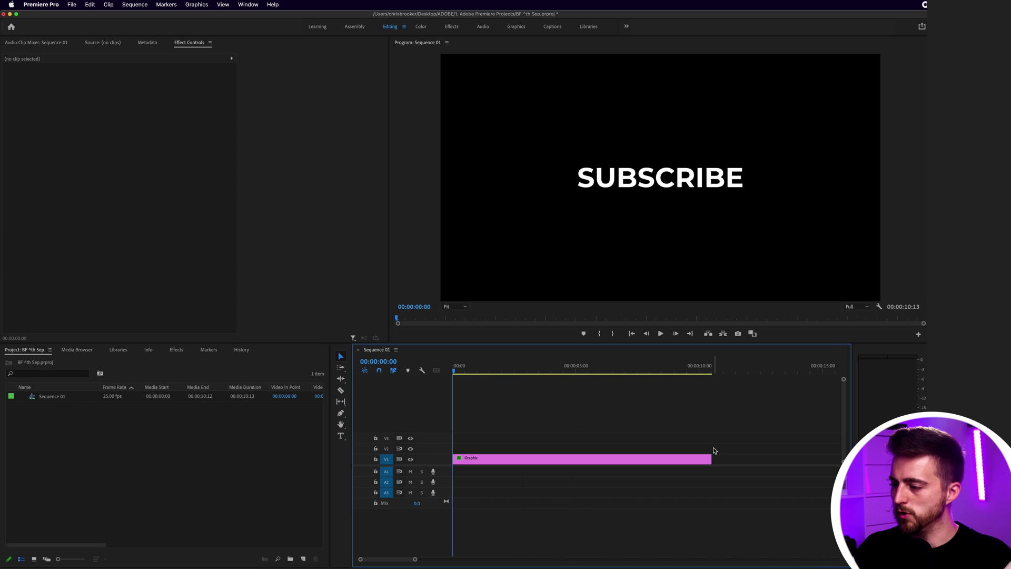
click(691, 368)
key(super+z)
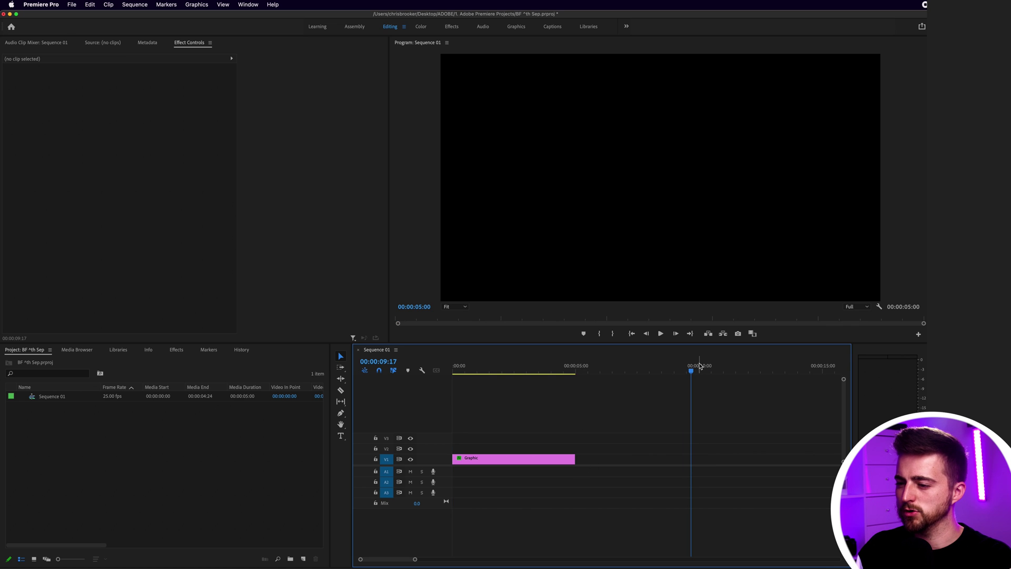
Extend the Graphic clip's end to the 10-second playhead and play the sequence.
drag(700, 369, 699, 370)
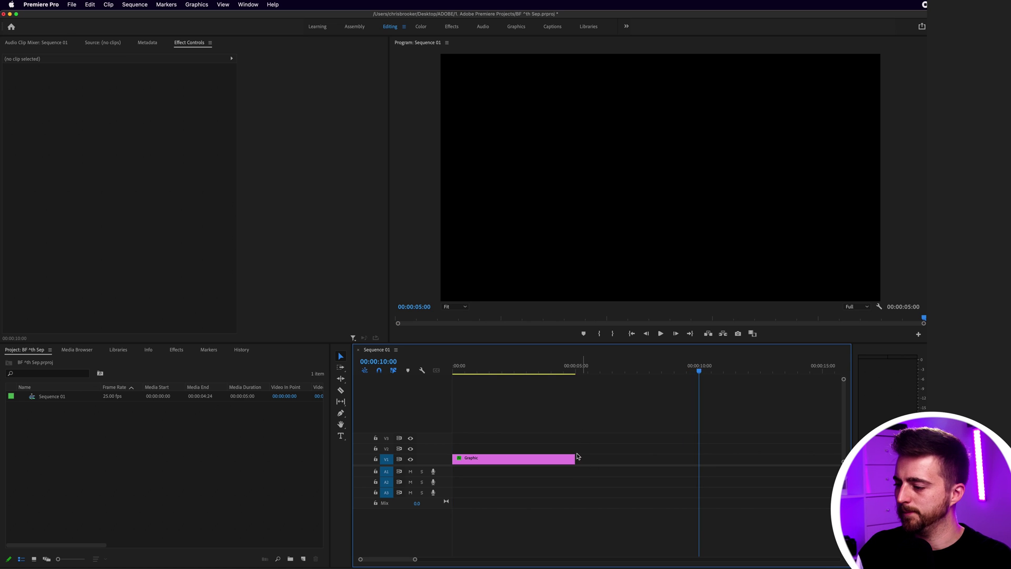
drag(574, 457, 699, 458)
click(692, 369)
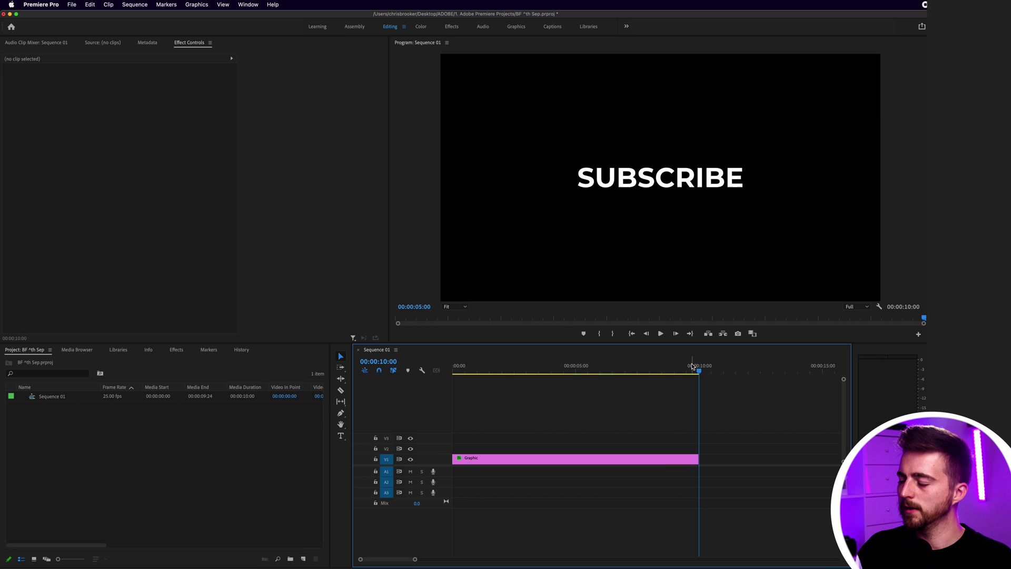
key(Home)
key(space)
Set Motion Scale to 0 on the first frame and enable Scale keyframing.
click(500, 457)
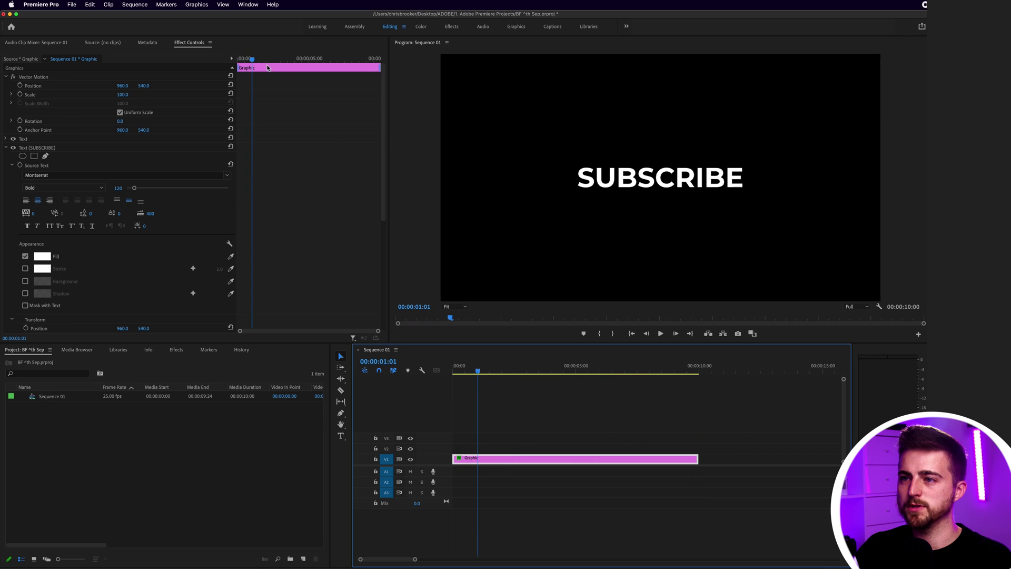
key(space)
click(302, 191)
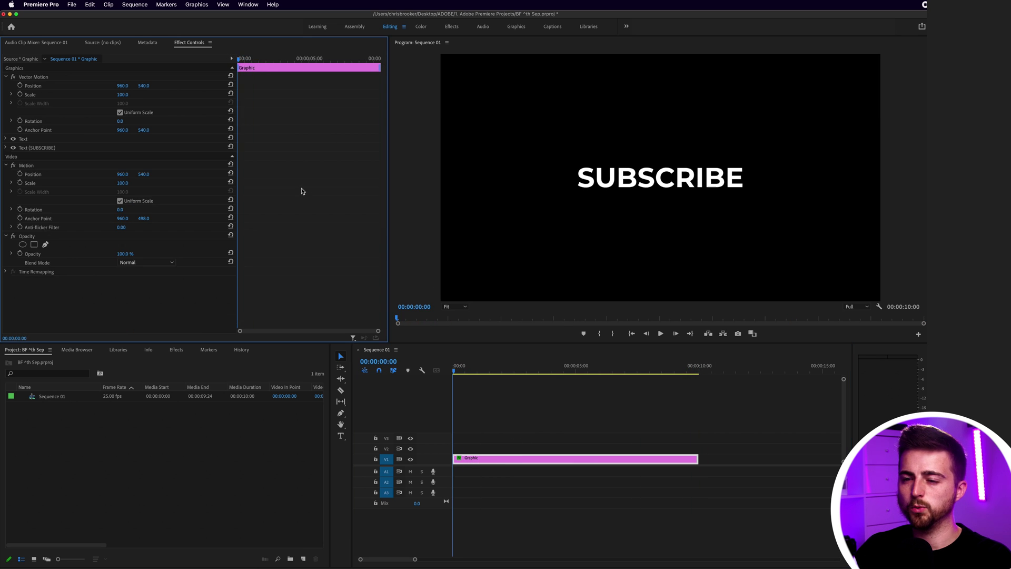
click(24, 165)
click(79, 183)
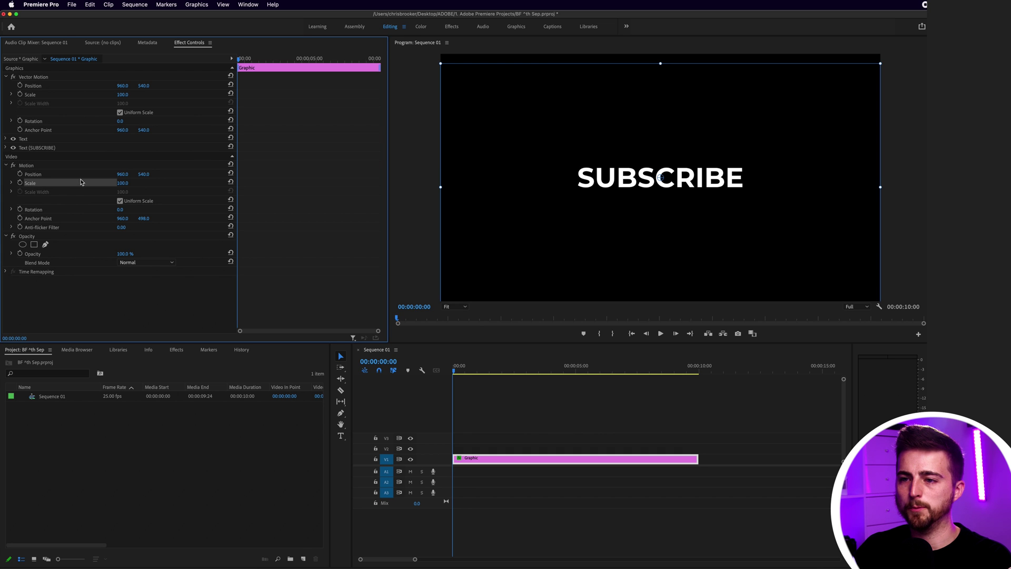
click(126, 184)
text(0)
key(Return)
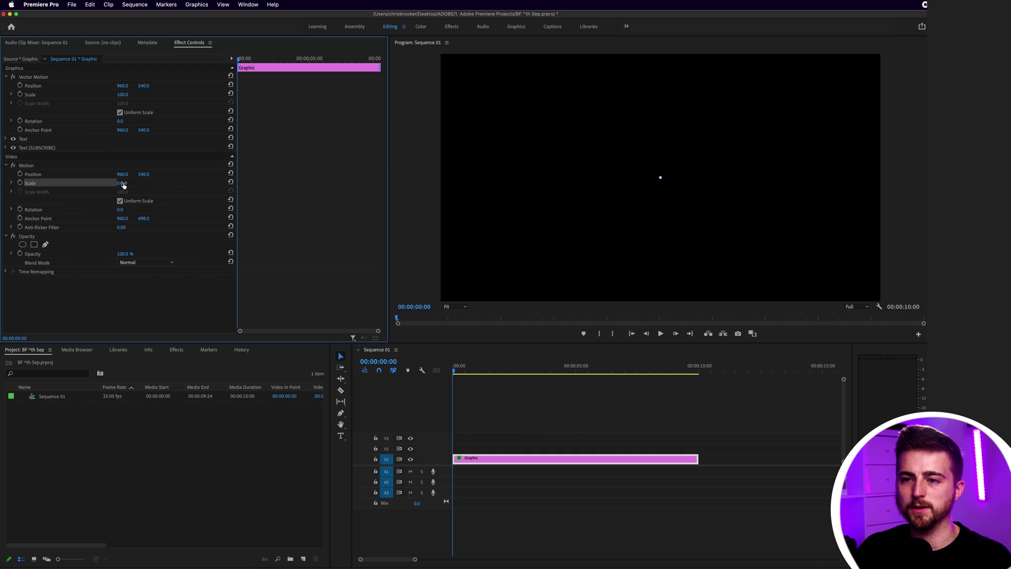
click(20, 184)
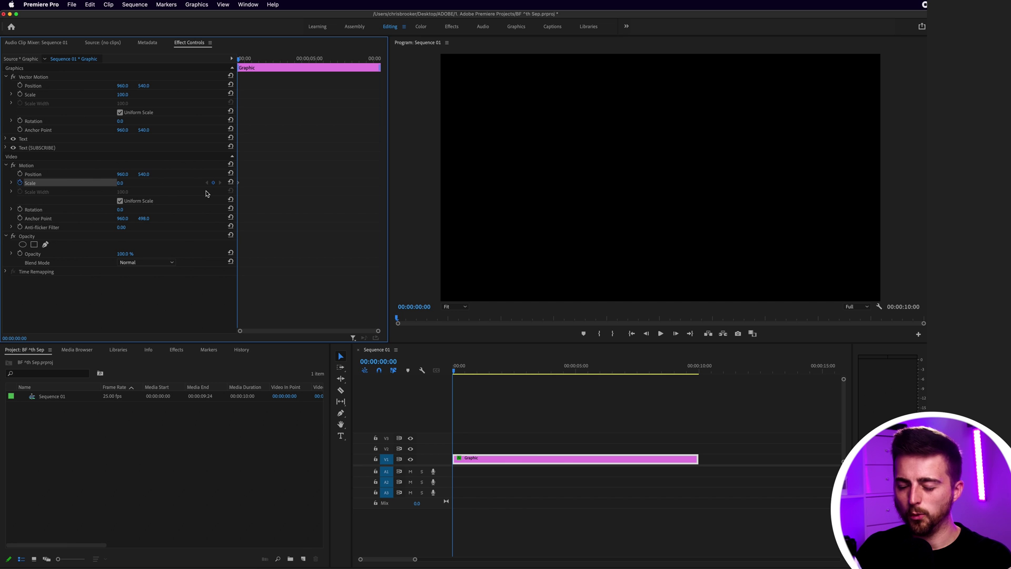
Keyframe Scale 130 six frames in and 100 five frames later.
key(Right)
key(Right)
key(Right)
key(Right)
key(Right)
key(Right)
click(128, 182)
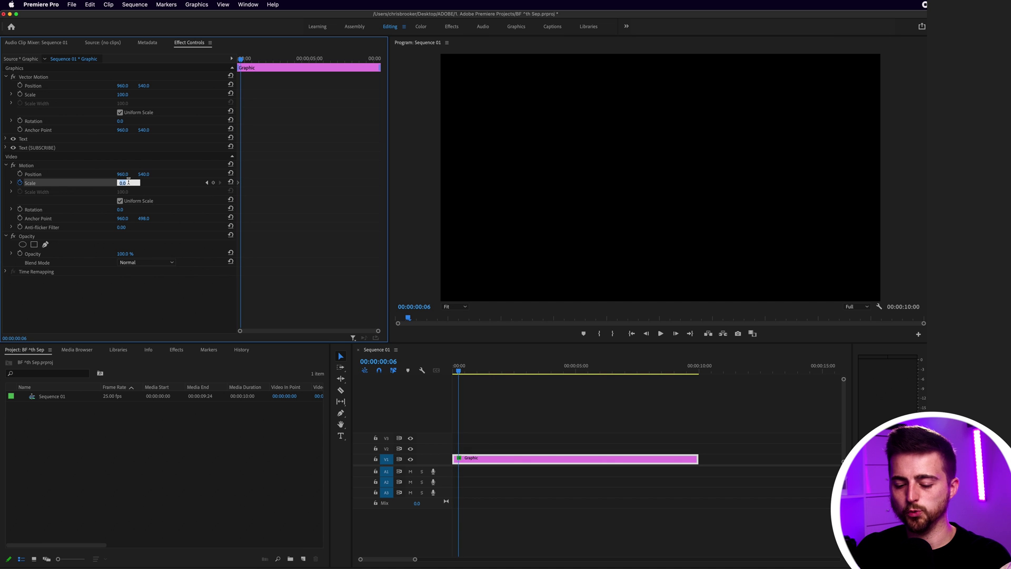
text(130)
key(Return)
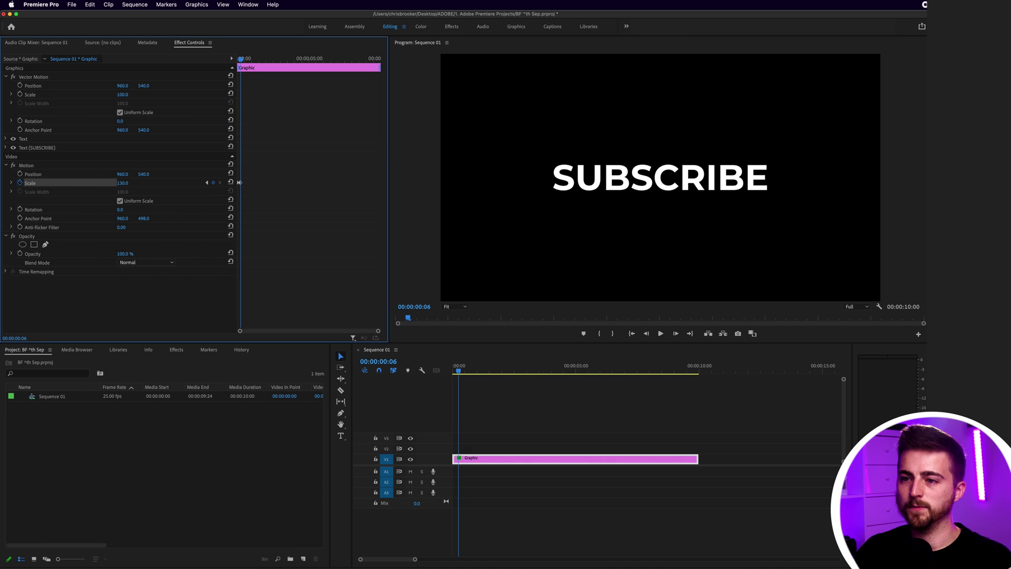
key(Right)
key(Right)
key(Right)
key(Right)
key(Right)
click(128, 182)
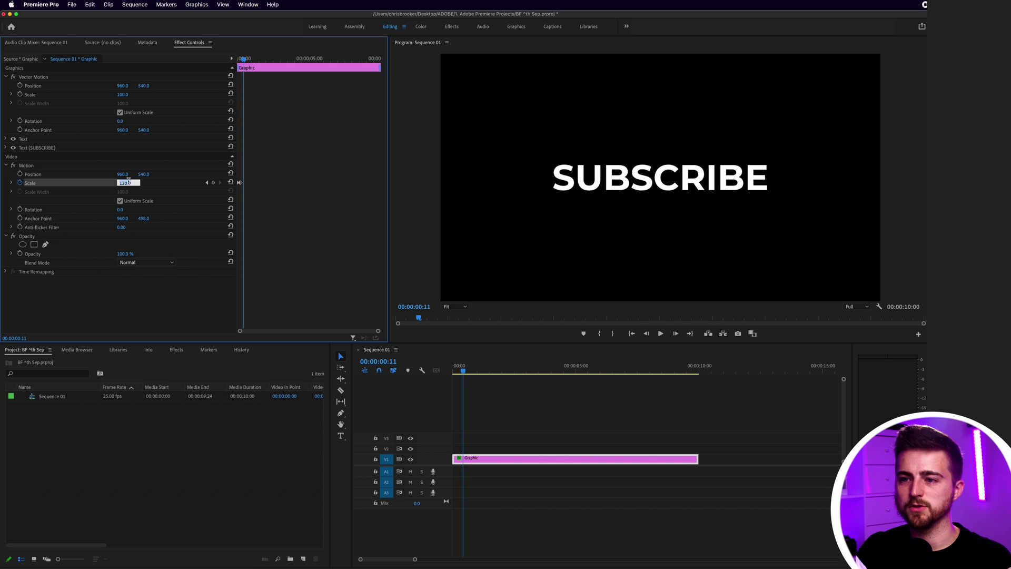
text(100)
key(Return)
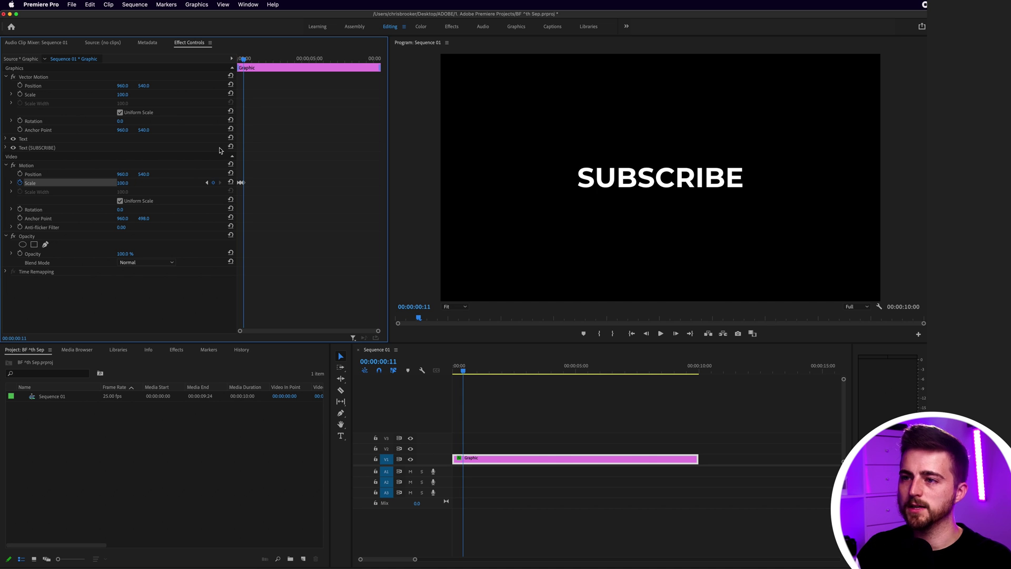
Play and scrub through the opening pop-in animation to check it.
drag(245, 60, 238, 60)
key(space)
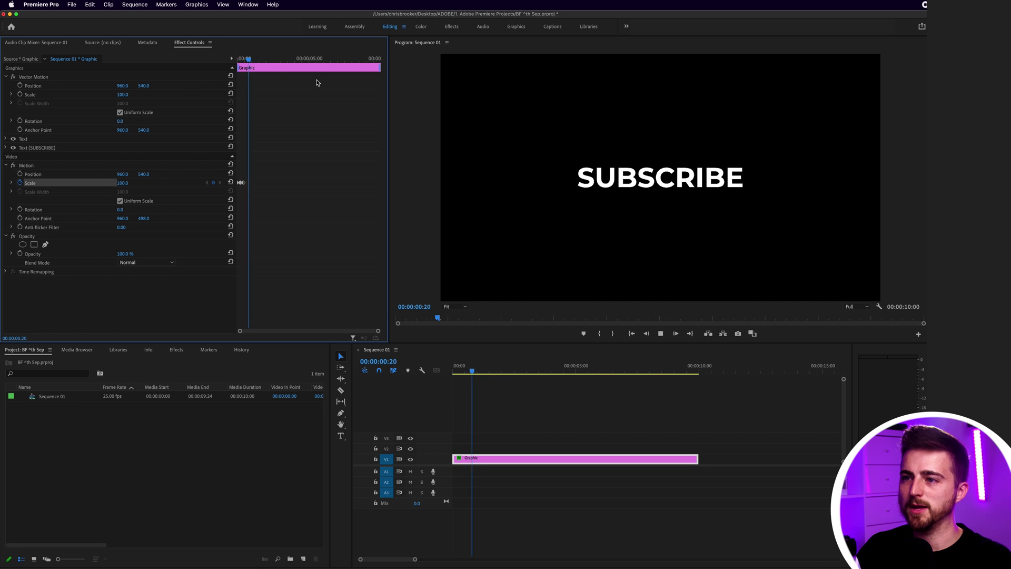
key(Home)
key(space)
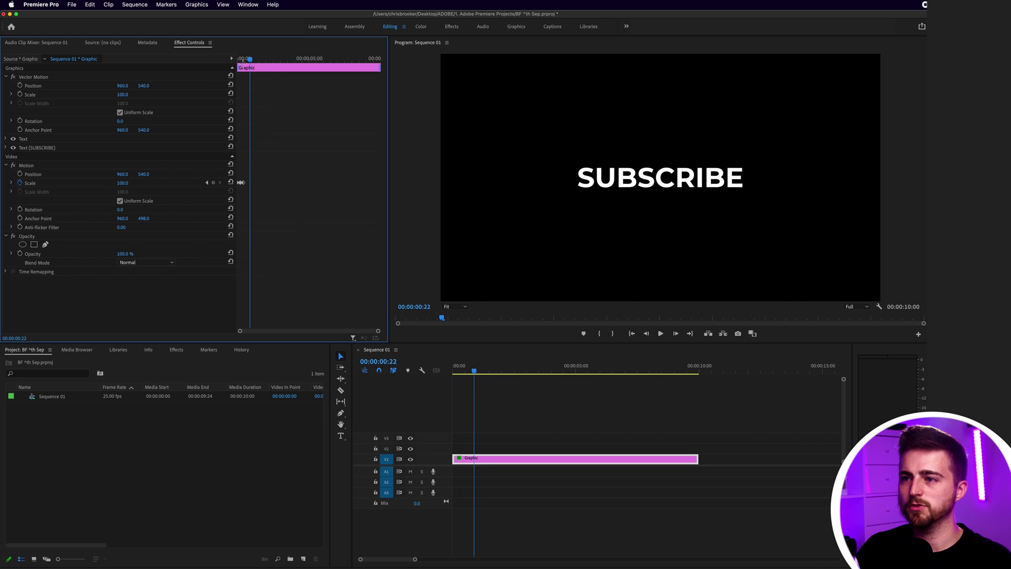
drag(245, 58, 387, 63)
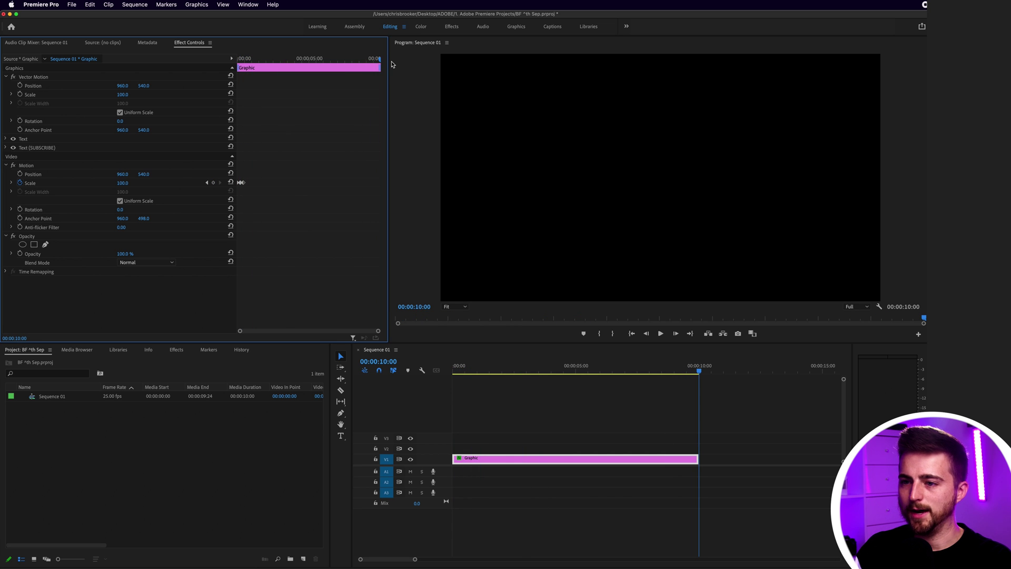
Keyframe Scale 0 at 00:00:10:00 and Scale 100 six frames earlier at 00:00:09:19.
click(125, 183)
text(0)
key(Return)
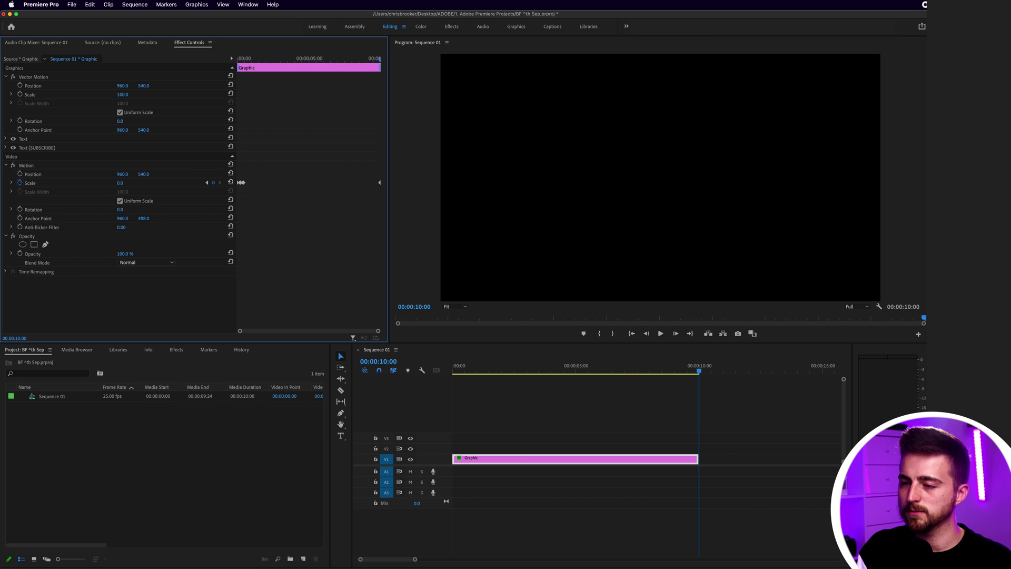
key(Left)
key(Left)
key(Left)
key(Left)
key(Left)
key(Left)
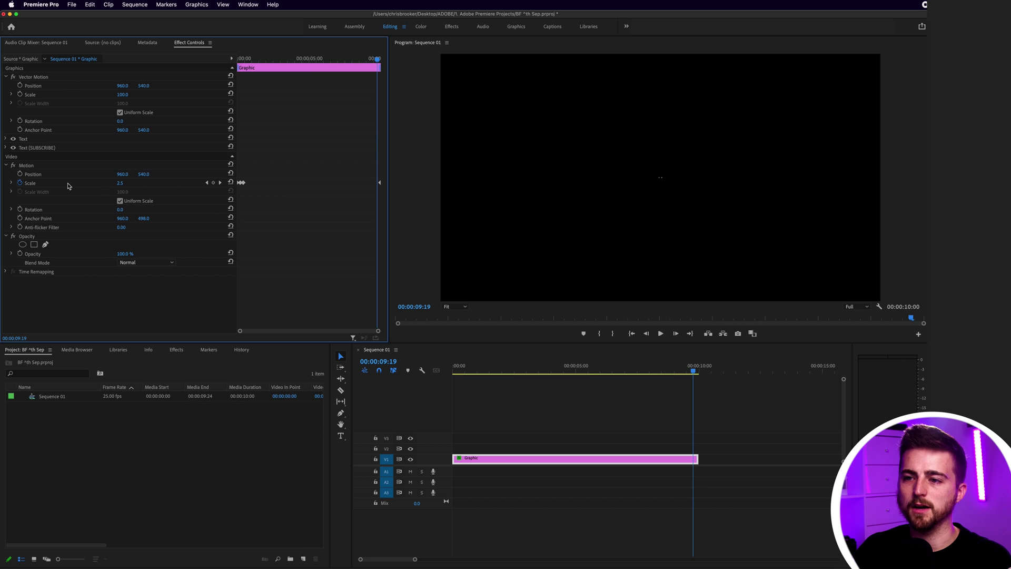
click(124, 183)
text(100)
key(Return)
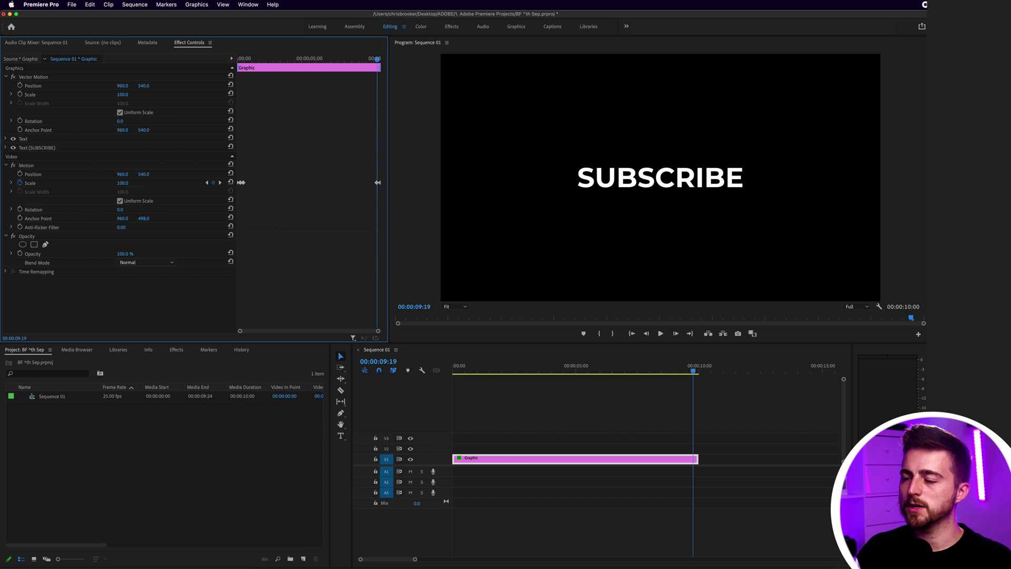
key(Right)
key(Right)
key(Right)
key(Right)
key(Right)
key(Right)
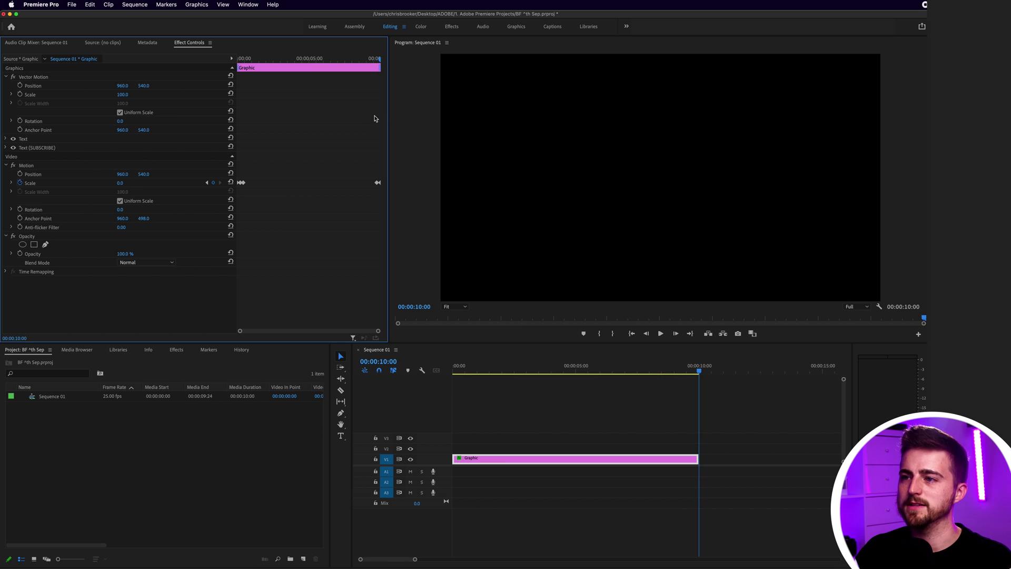
Play and scrub the sequence to check the scale-out exit.
key(space)
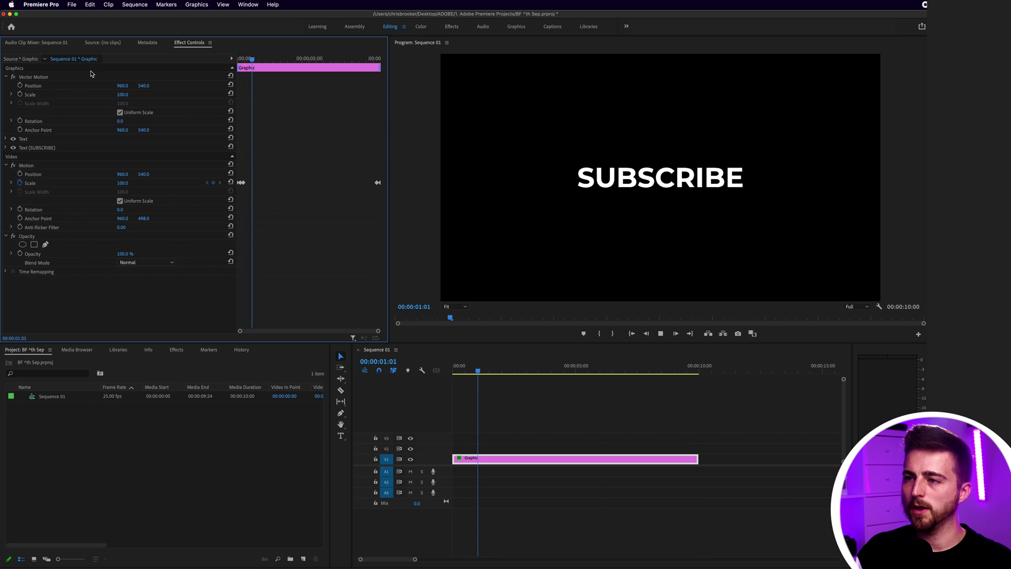
click(371, 62)
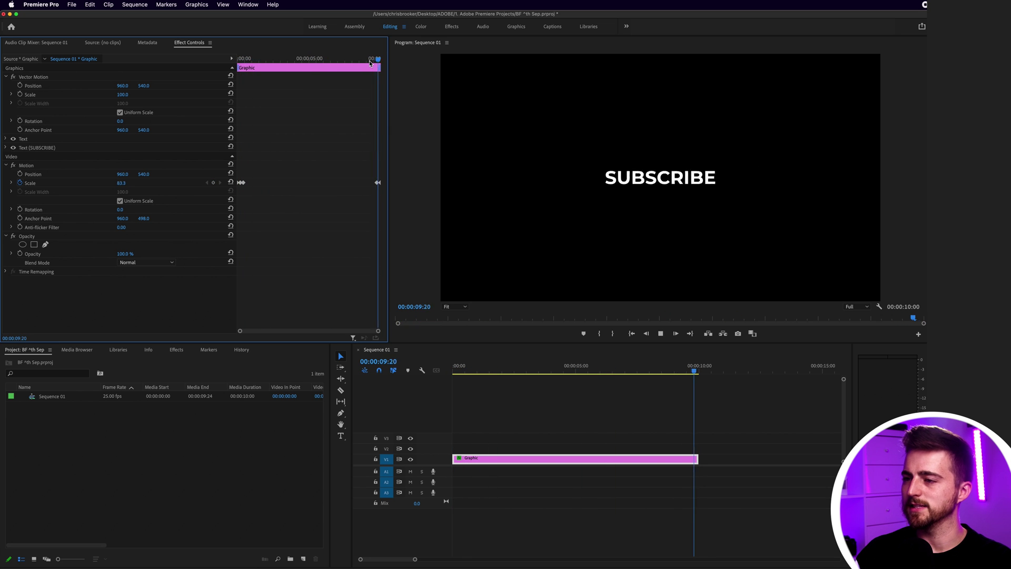
drag(368, 61, 249, 62)
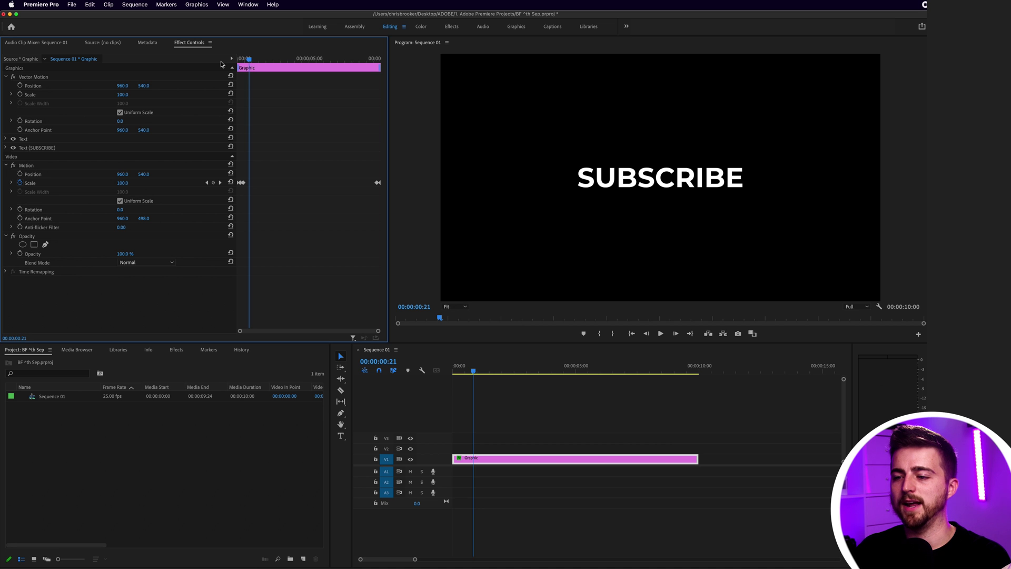
Open and dismiss the Project panel's new item list.
click(220, 482)
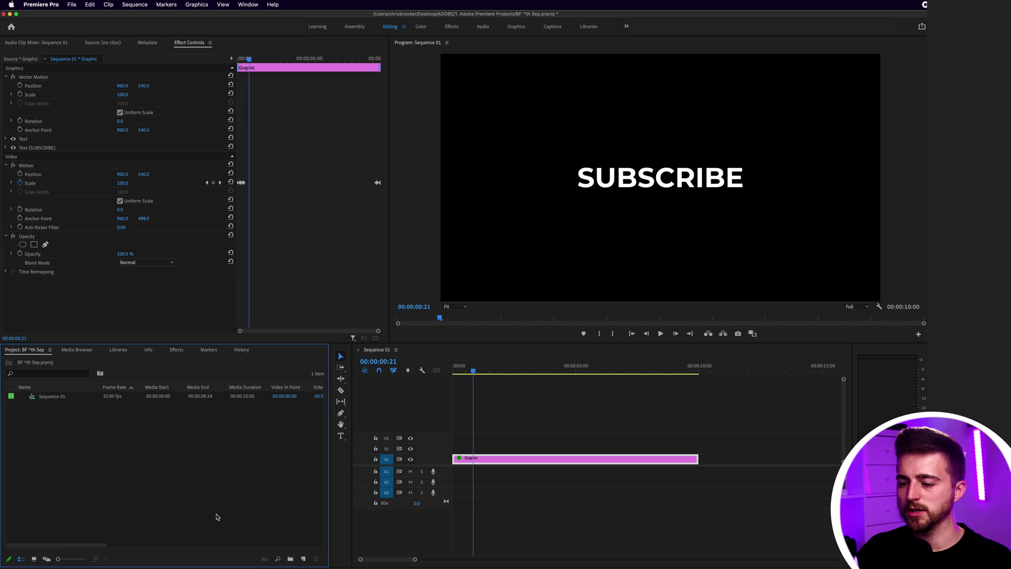
click(303, 559)
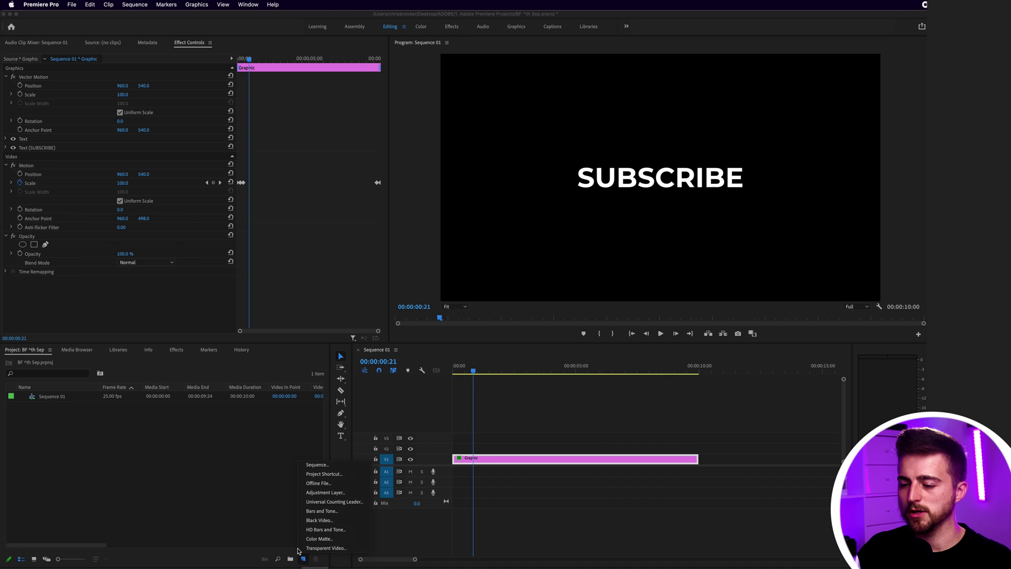
click(307, 566)
click(303, 561)
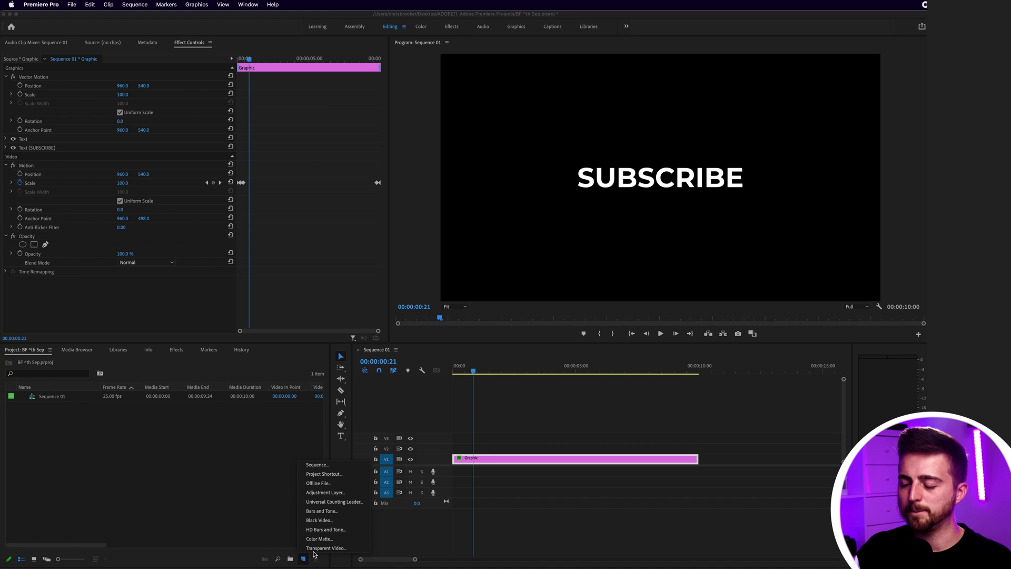
click(212, 468)
Create a 1920×1080 bright red Color Matte, keeping the default name Color Matte.
right_click(85, 426)
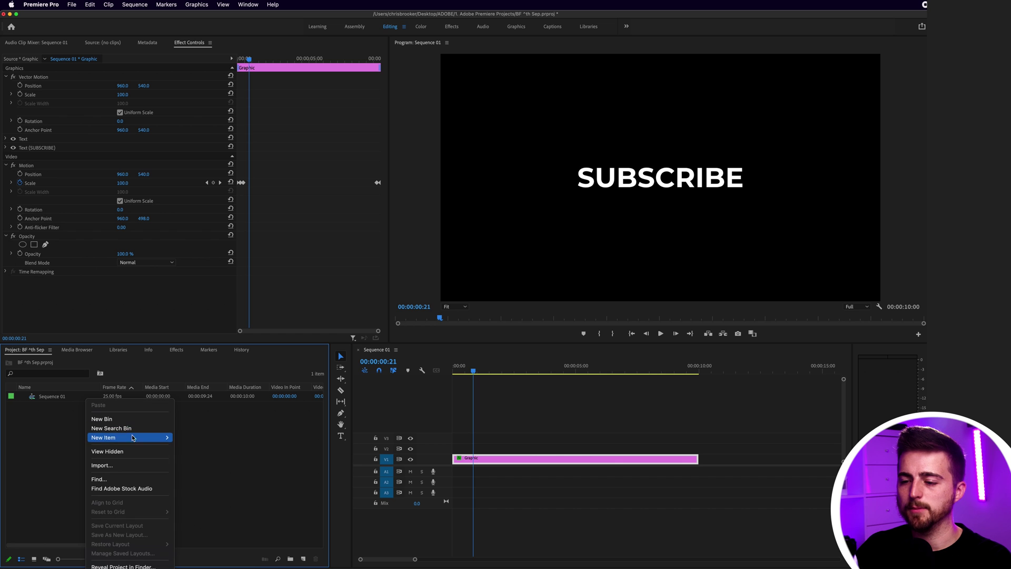
mouse_move(158, 437)
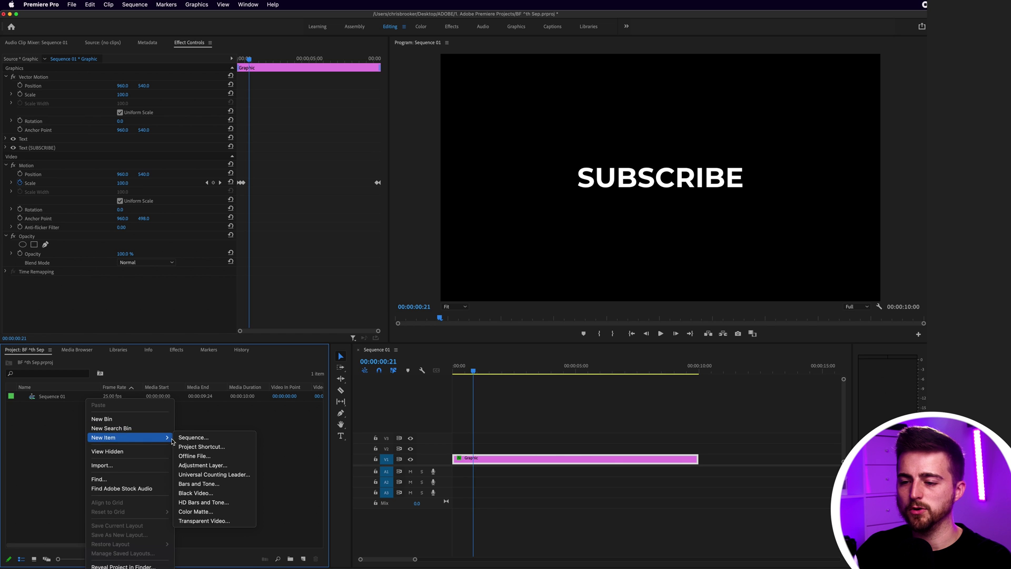
click(205, 512)
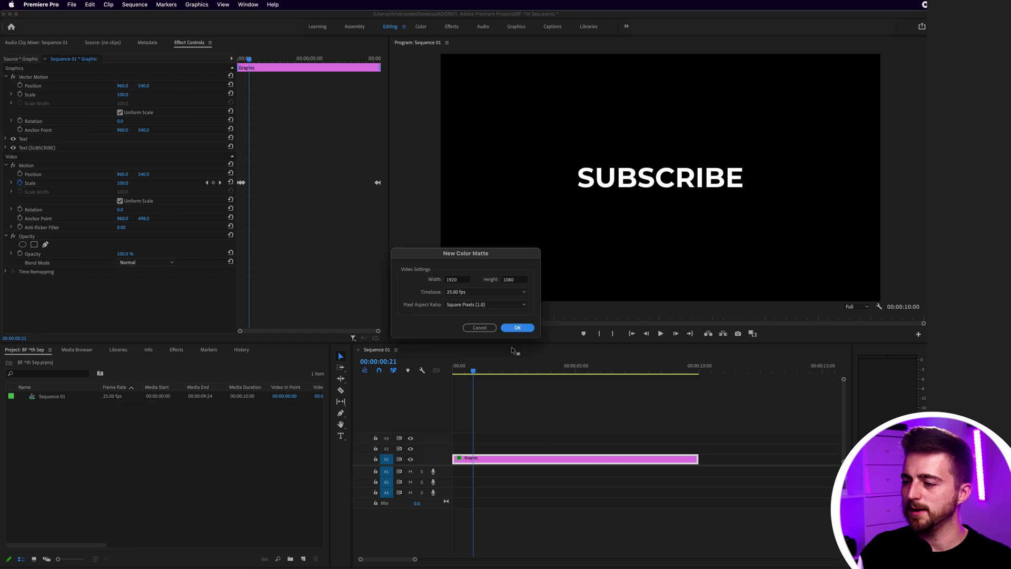
click(517, 328)
mouse_move(529, 291)
mouse_down()
mouse_move(520, 272)
mouse_move(530, 341)
mouse_move(507, 345)
mouse_move(515, 346)
mouse_up()
click(624, 240)
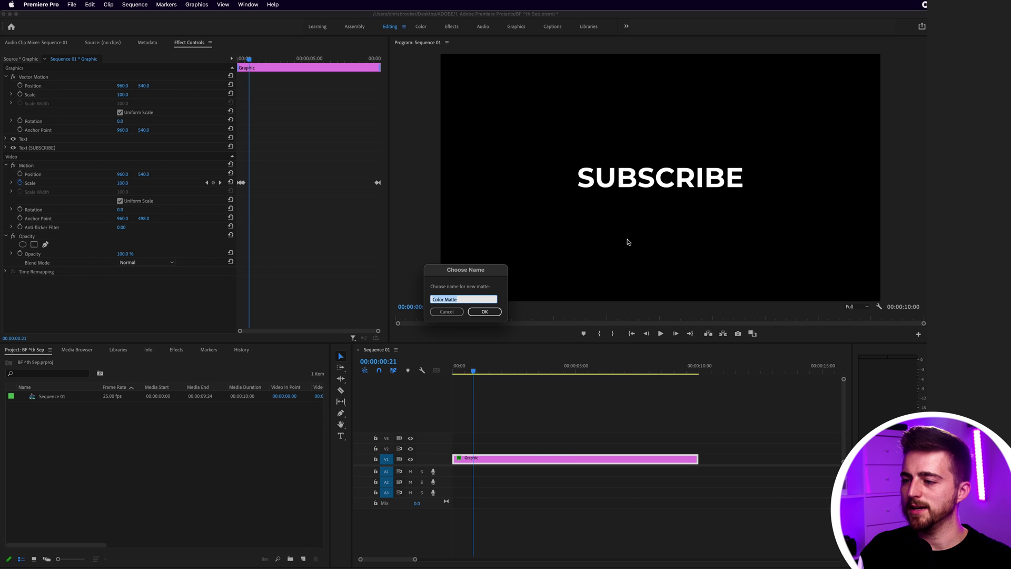
click(484, 312)
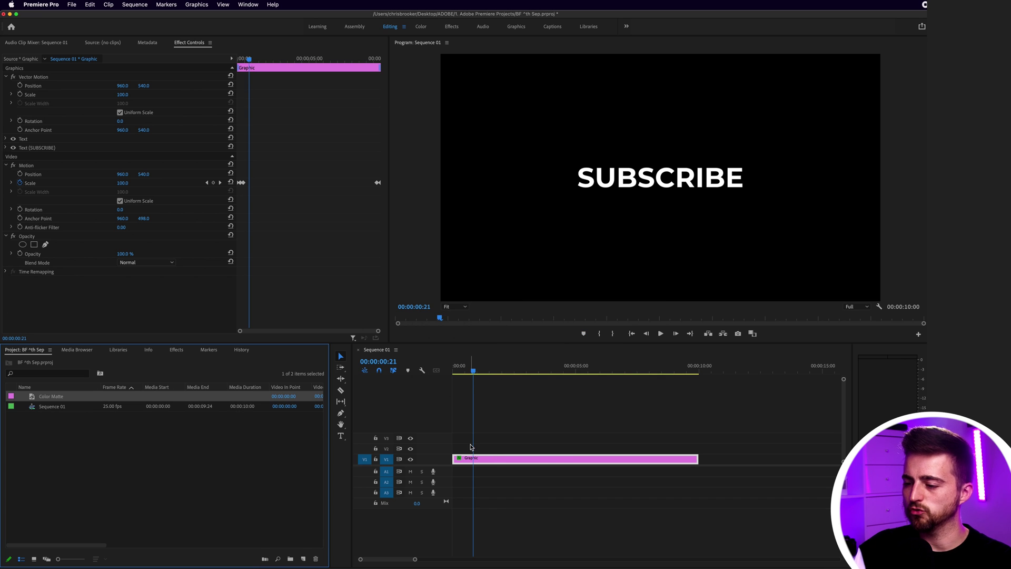
Move the Graphic clip to V2 and lay the Color Matte on V1 beneath it.
drag(487, 461, 488, 449)
drag(49, 399, 696, 458)
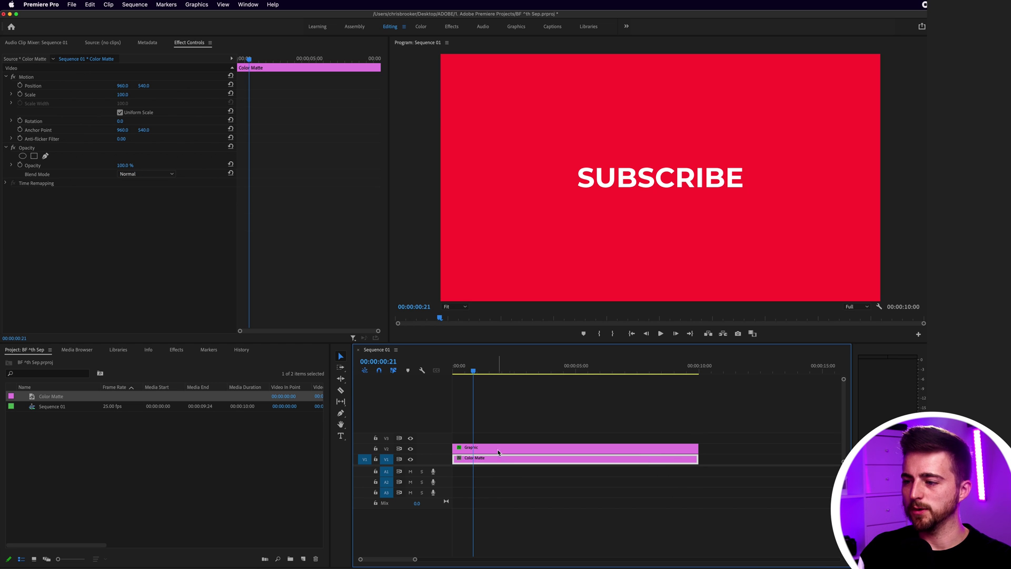
click(471, 447)
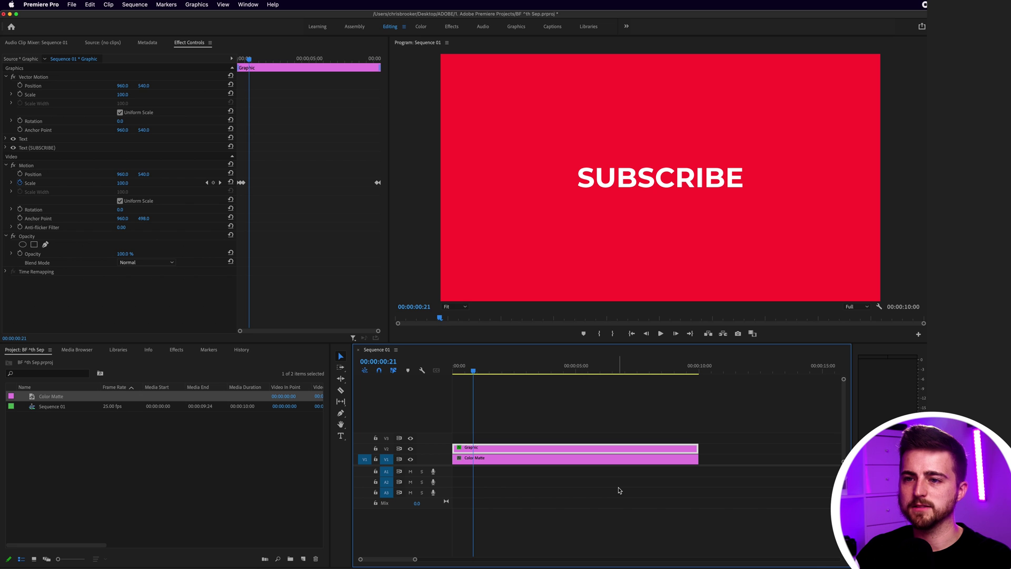
Copy the Graphic's Motion scale keyframes onto the Color Matte and play to confirm they match.
click(27, 166)
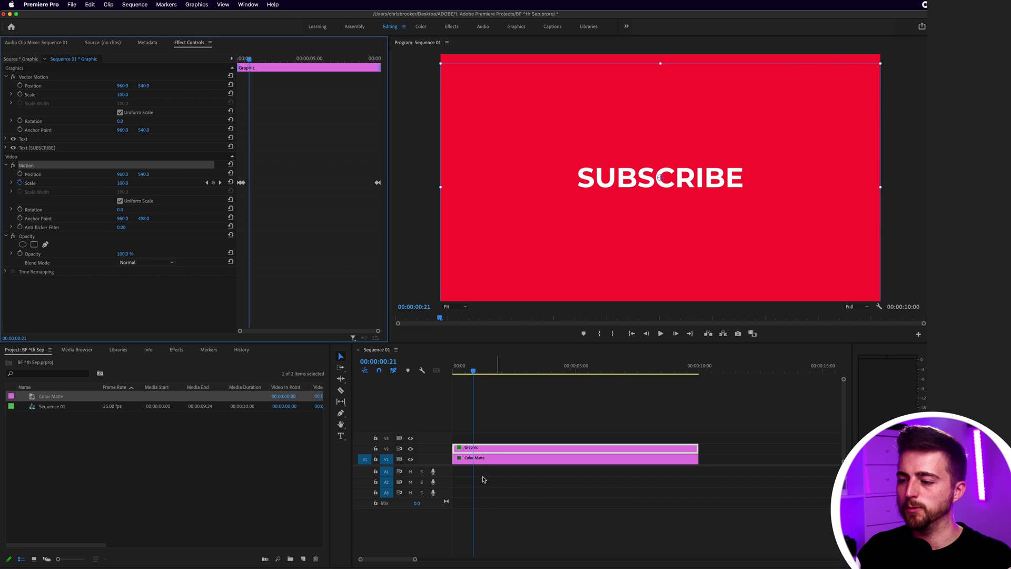
click(476, 458)
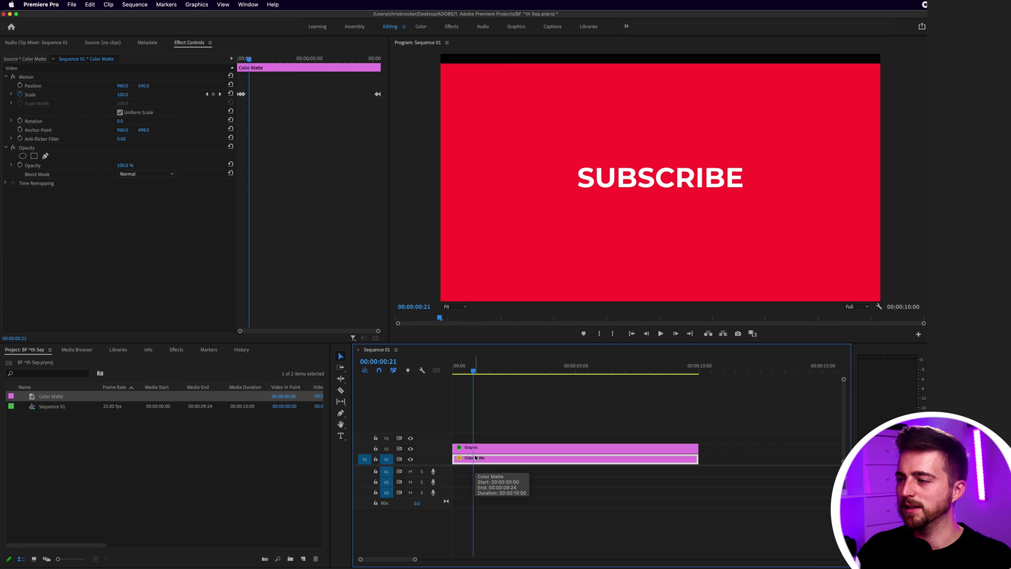
drag(471, 363, 452, 372)
key(space)
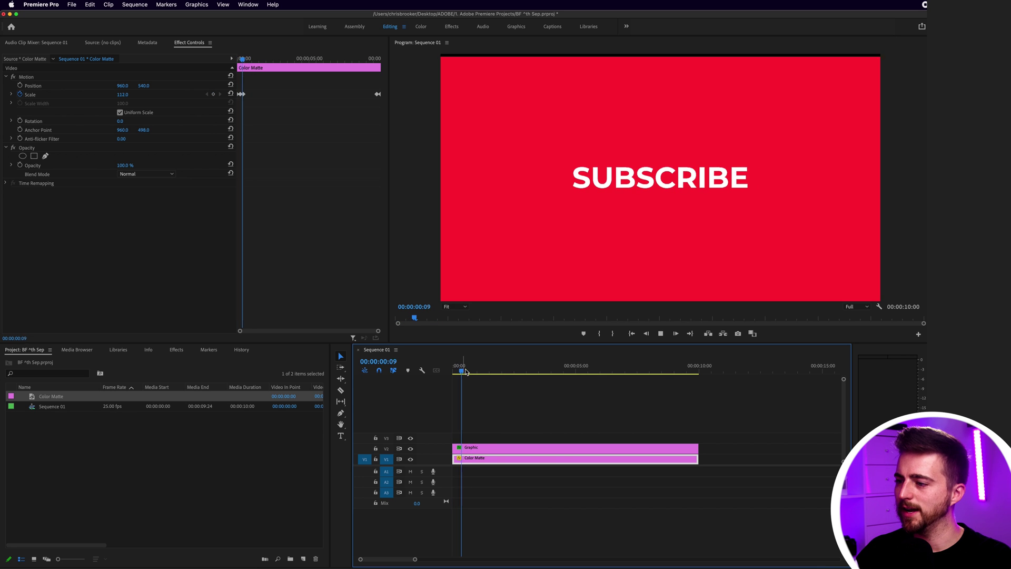
drag(521, 374, 643, 367)
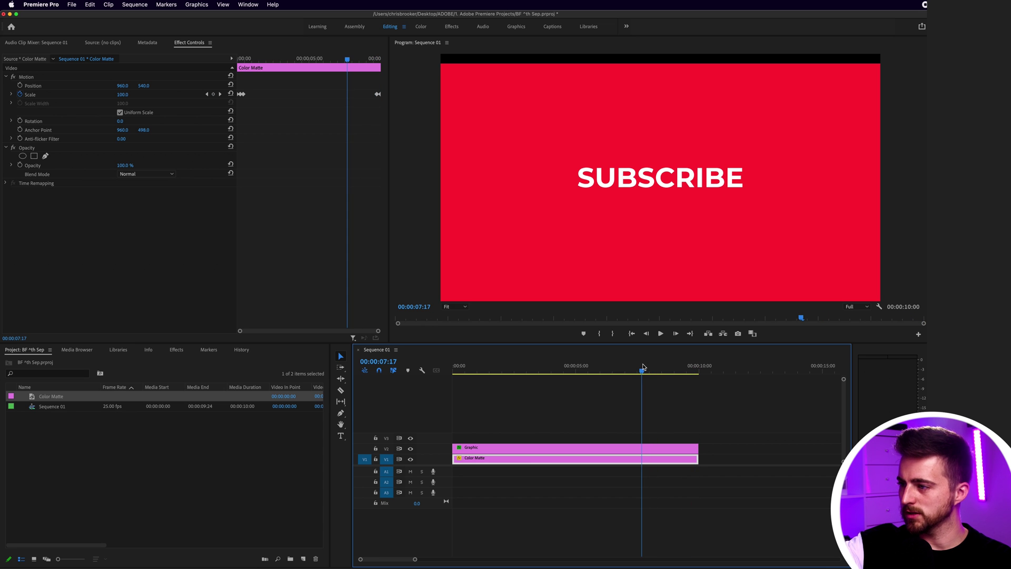
Draw a free-form pen mask beside SUBSCRIBE, then undo it.
click(45, 156)
click(567, 160)
click(563, 199)
click(758, 201)
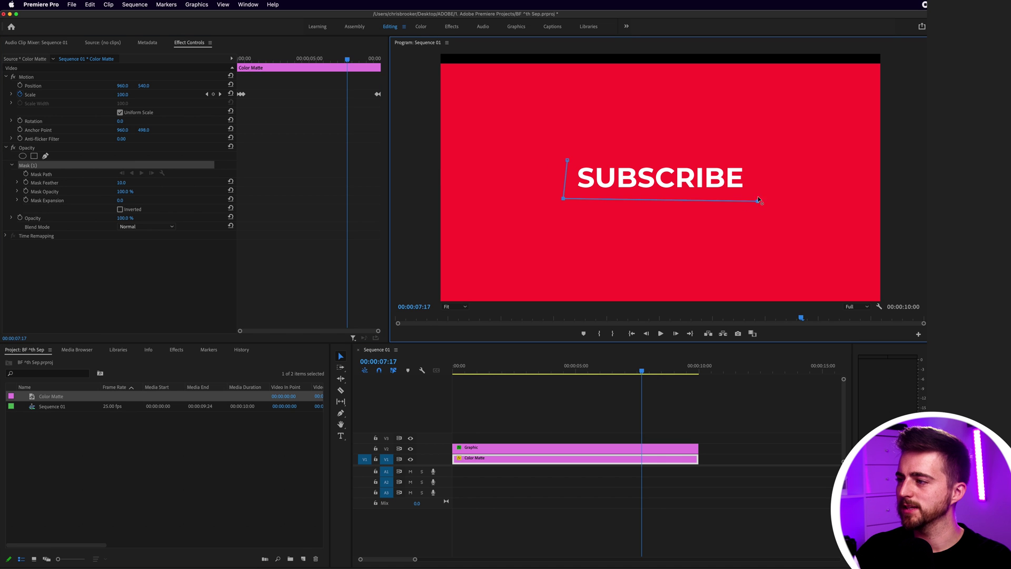
click(567, 160)
key(super+z)
key(super+z)
key(super+z)
key(super+z)
key(super+z)
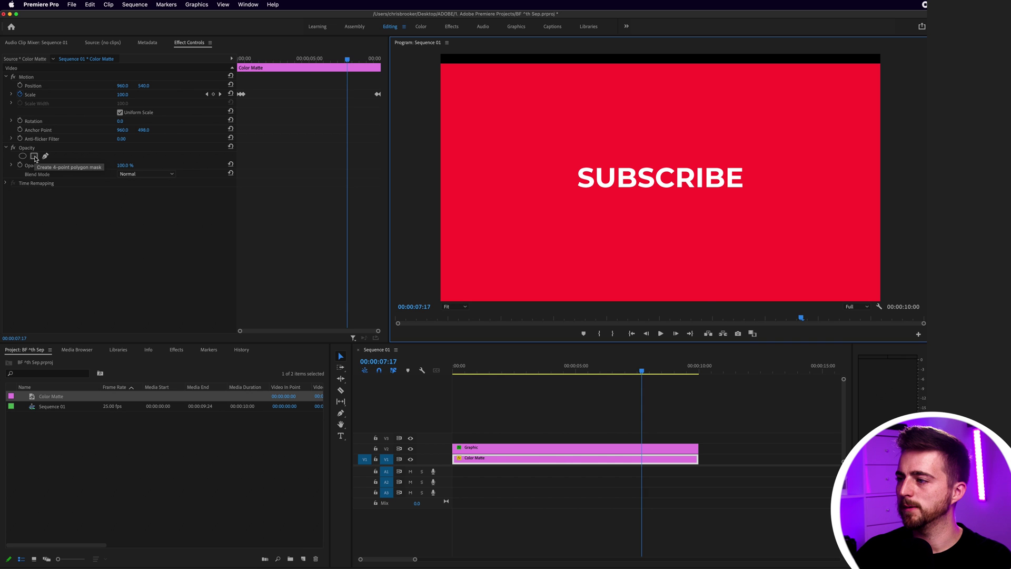
Add a rectangle opacity mask and drag its corners to box tightly around SUBSCRIBE.
click(35, 156)
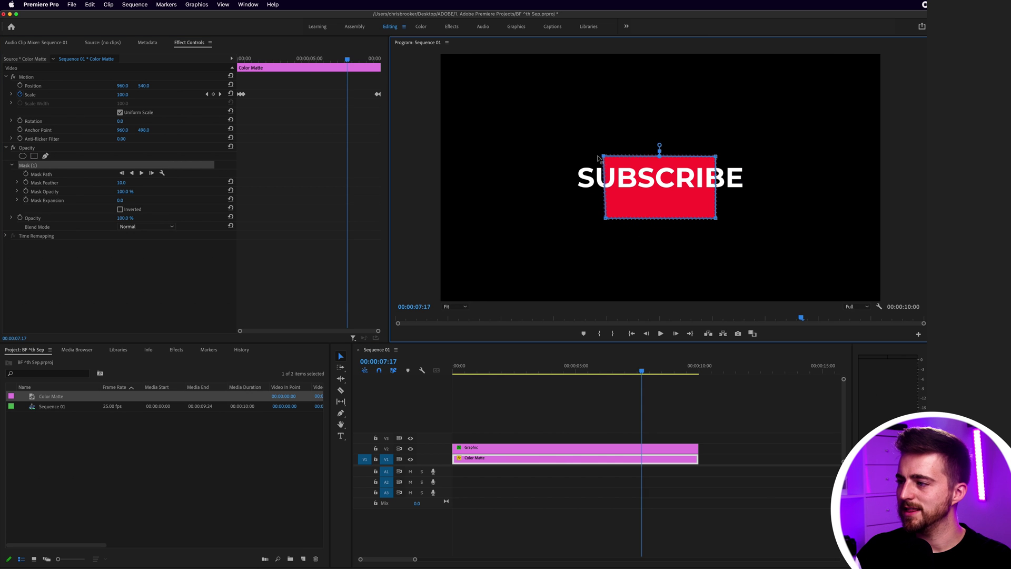
drag(592, 157, 559, 154)
drag(716, 156, 758, 156)
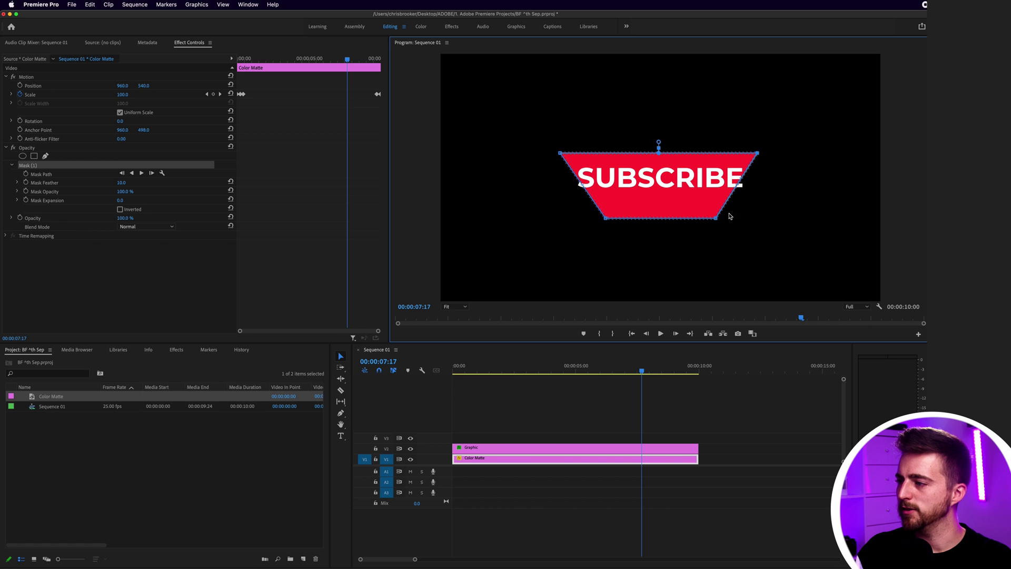
drag(716, 218, 758, 203)
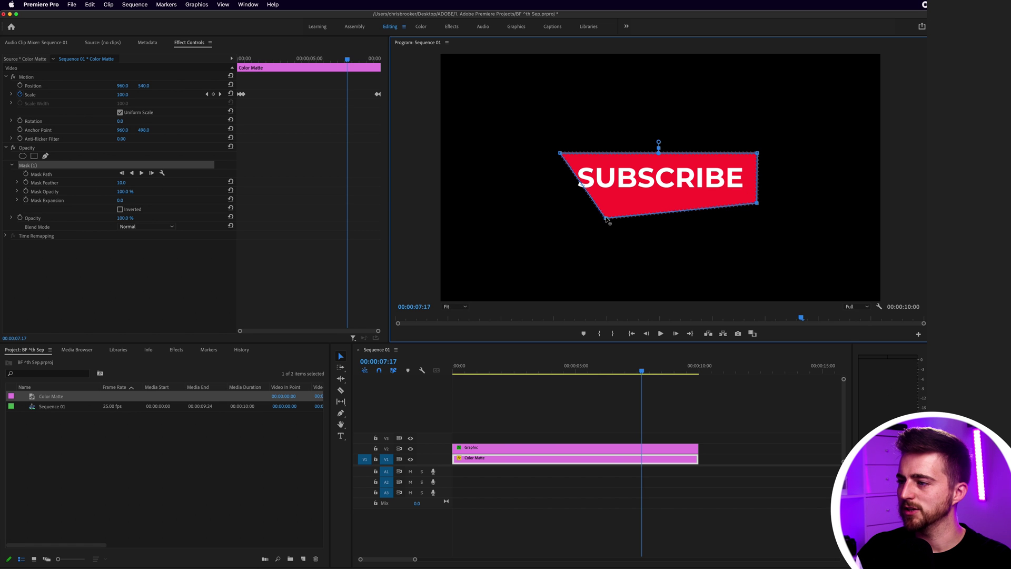
drag(607, 218, 561, 205)
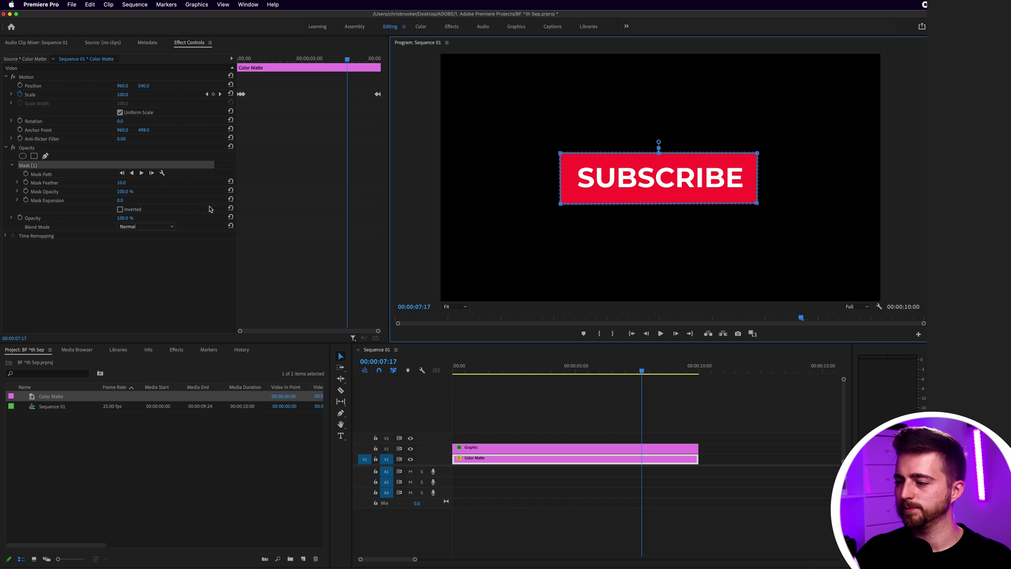
Play the SUBSCRIBE animation from the start and scrub ahead to preview the later part.
key(Home)
click(598, 410)
key(space)
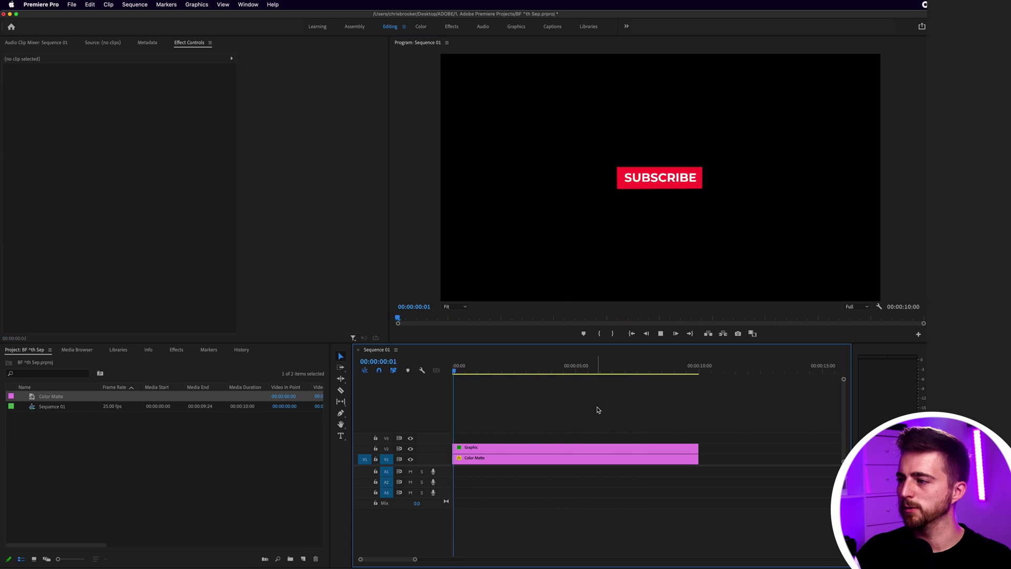
drag(701, 372, 595, 372)
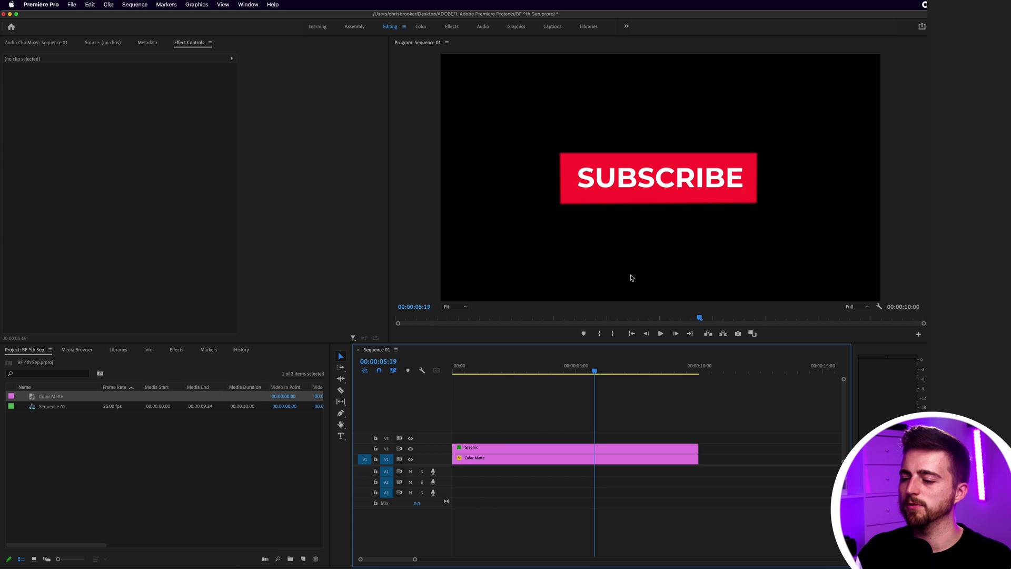
Set the Color Matte's Mask (1) feather to 183 to preview it, then bring it down to 0.
click(501, 462)
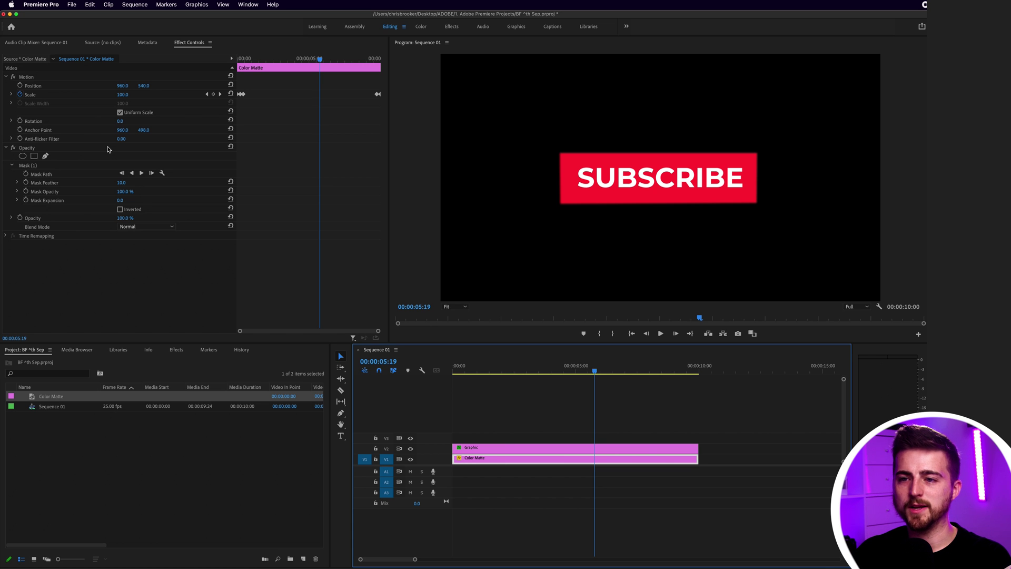
click(29, 166)
click(50, 184)
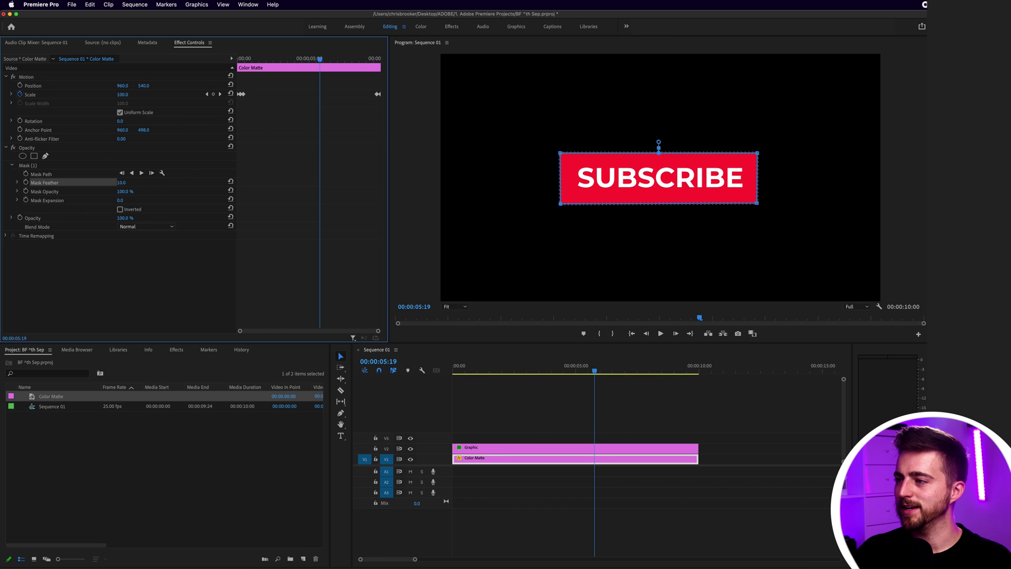
text(183)
key(Return)
click(586, 426)
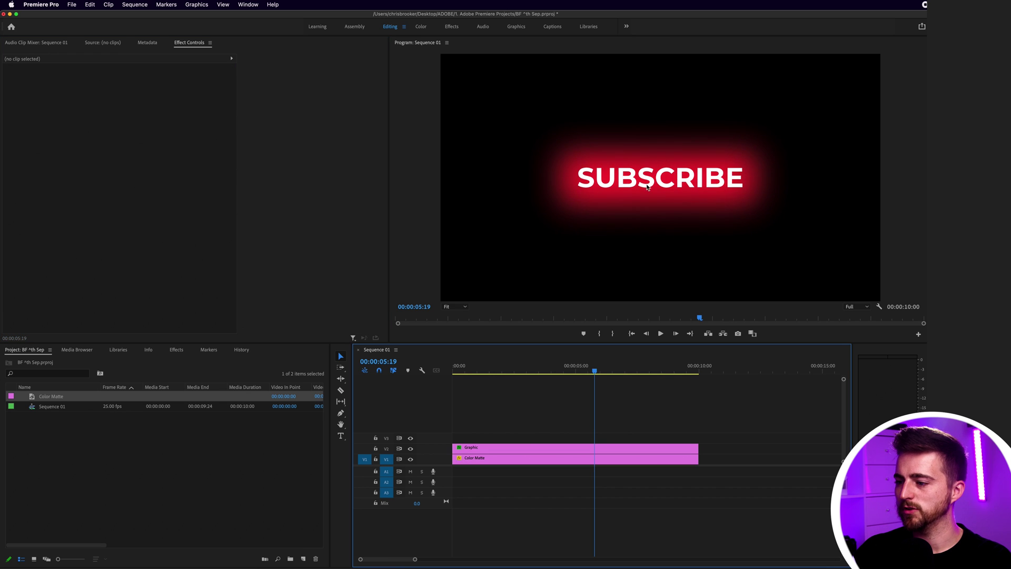
click(521, 460)
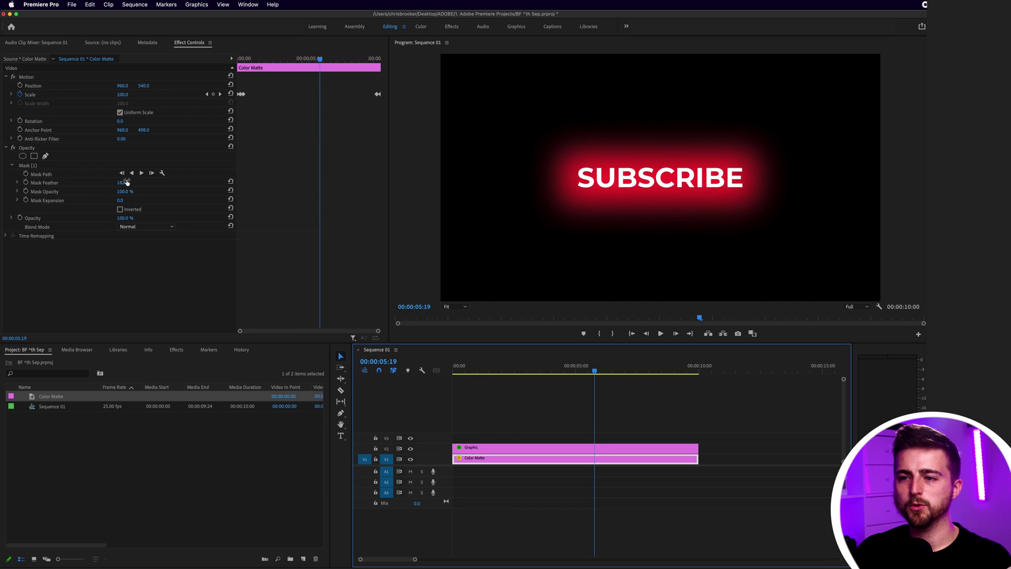
drag(124, 182, 129, 183)
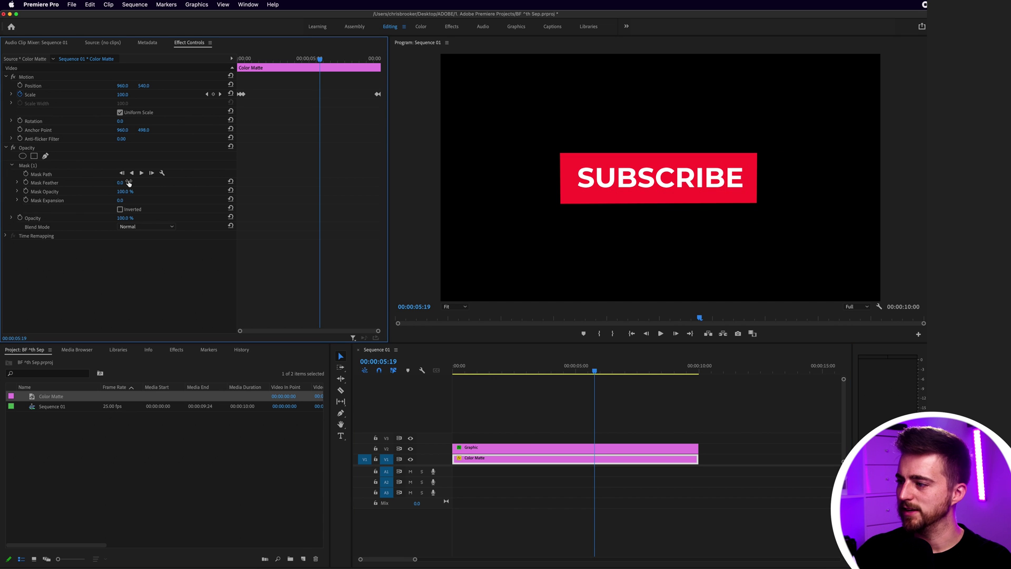
Zoom the Program monitor to 200%, turn on timeline snapping, and play the animation through.
click(454, 307)
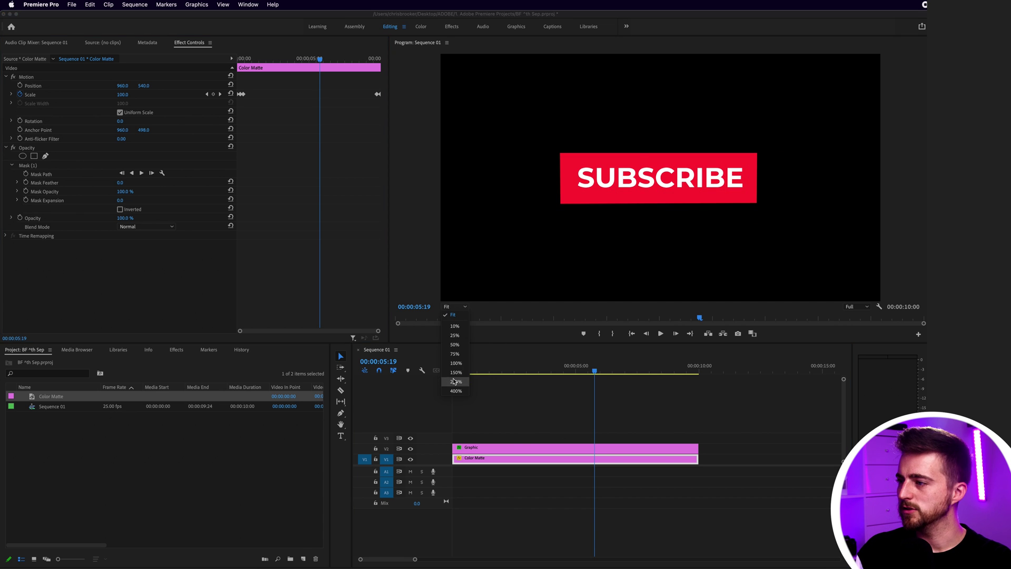
click(453, 381)
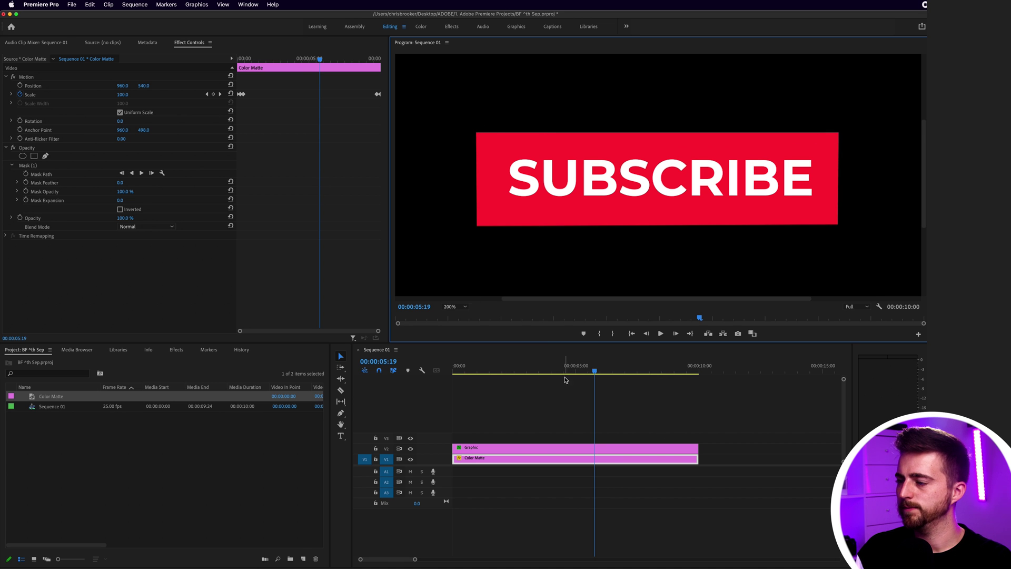
key(Home)
key(space)
key(space)
click(379, 371)
drag(454, 370, 686, 370)
key(Home)
key(space)
Switch the Program preview back to Fit, then return it to 200% magnification.
click(456, 307)
click(454, 315)
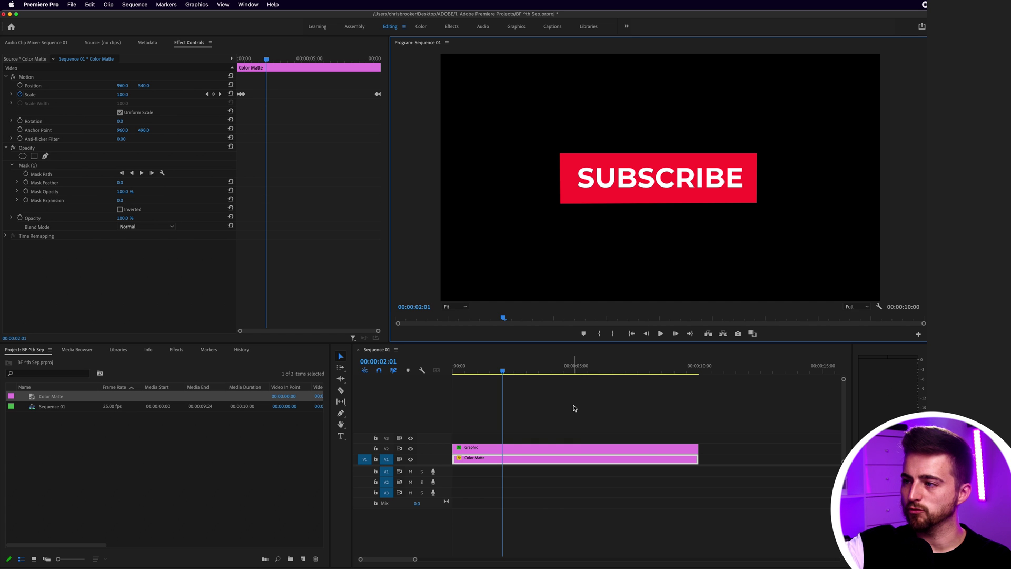
click(456, 306)
click(463, 383)
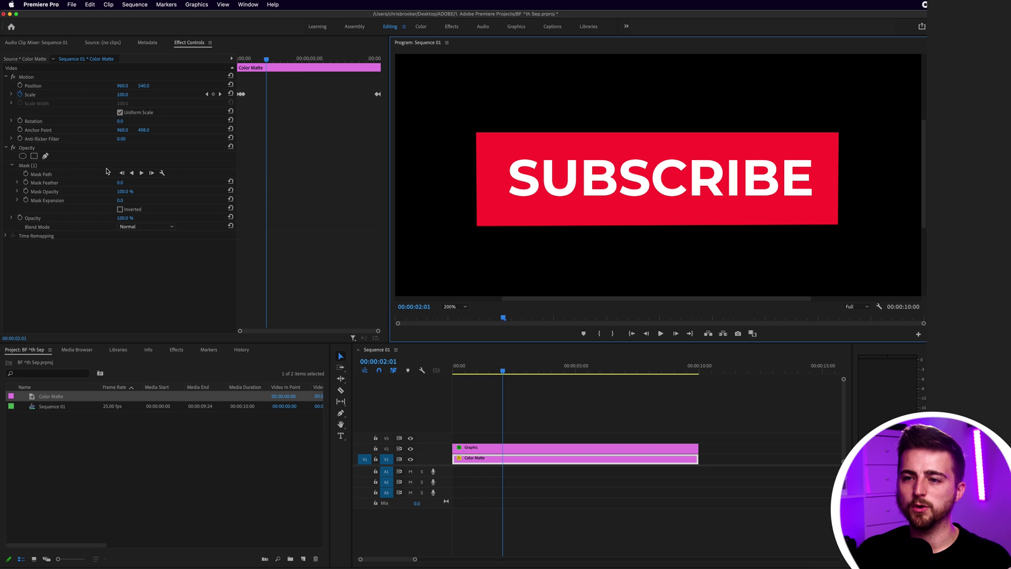
Pull all four mask corners inward and raise Mask Expansion to round the box, then preview it.
click(32, 167)
drag(478, 133, 499, 144)
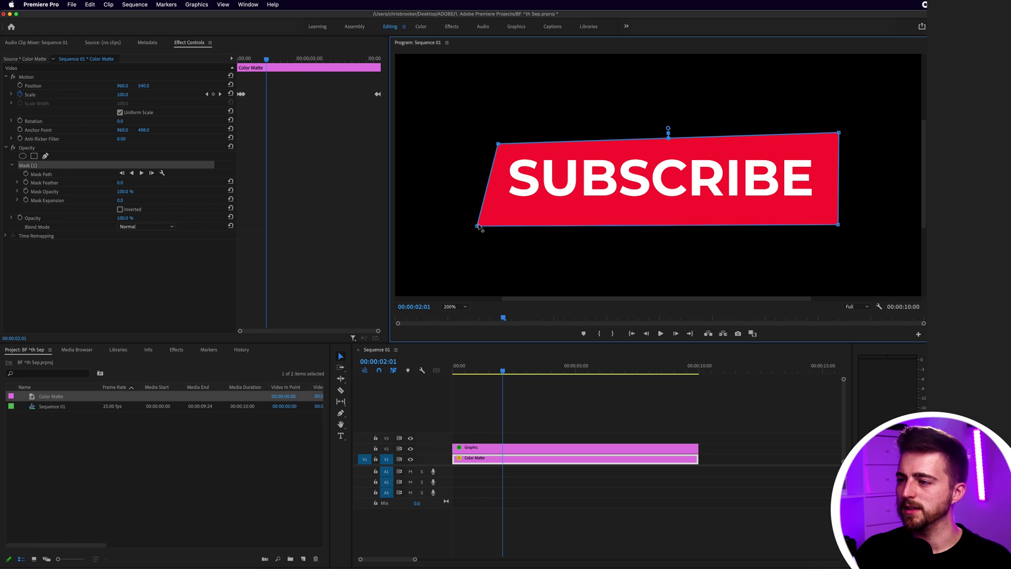
drag(477, 225, 498, 211)
drag(838, 225, 829, 213)
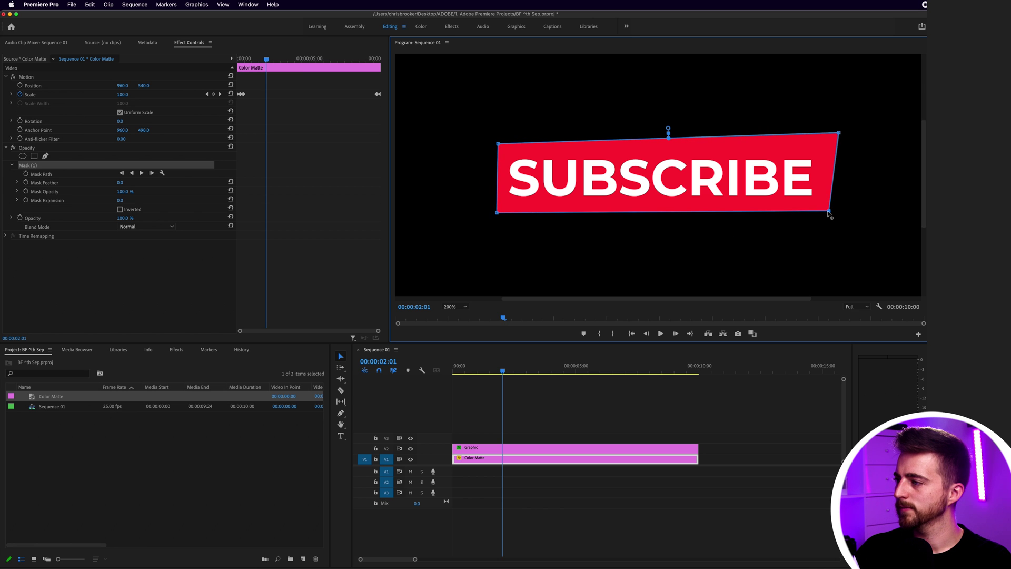
drag(837, 132, 825, 144)
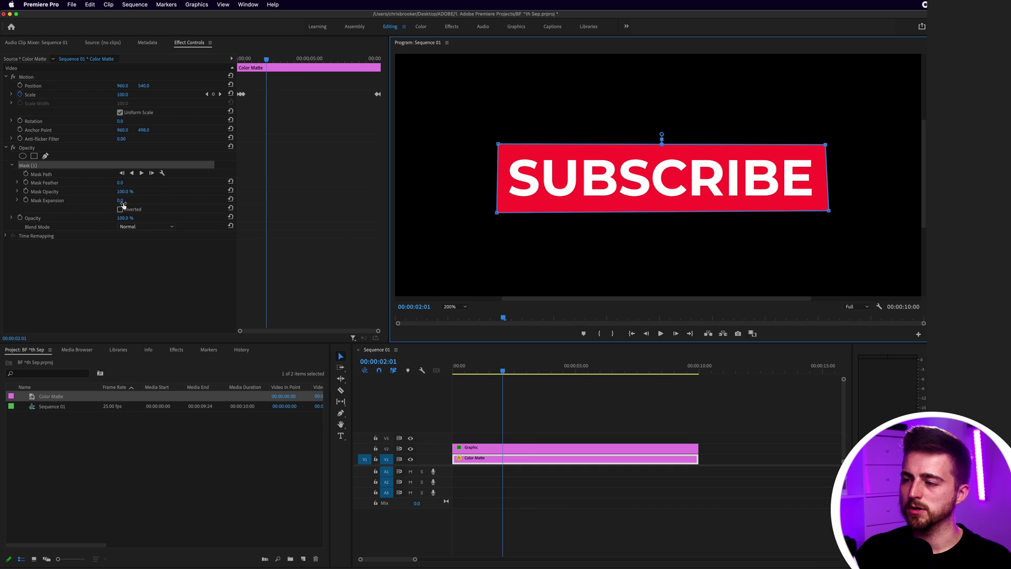
drag(121, 201, 135, 201)
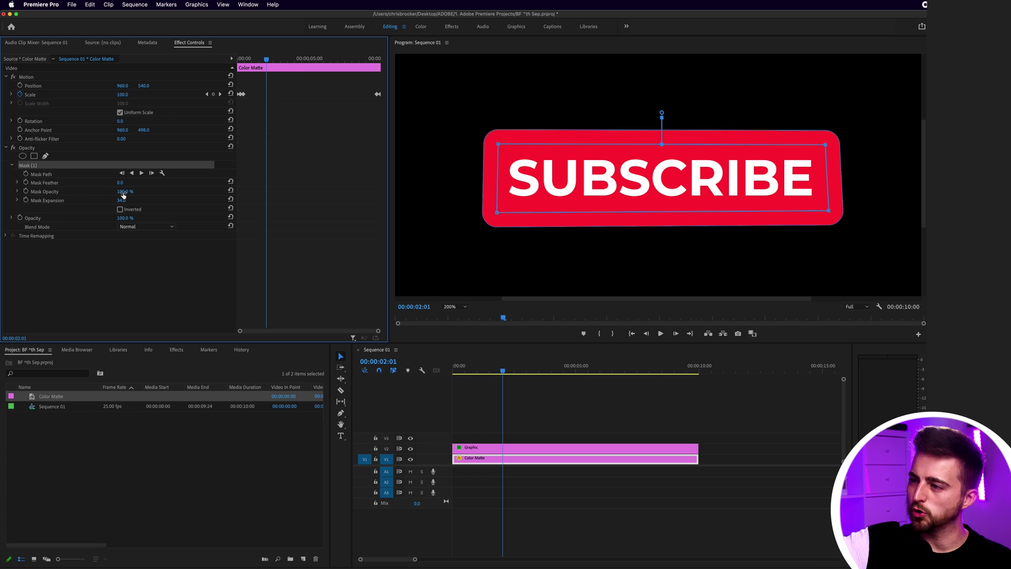
click(561, 434)
key(space)
key(Home)
key(space)
Raise Mask Expansion to 95 and tighten the four mask corners snugly around the SUBSCRIBE text.
click(470, 459)
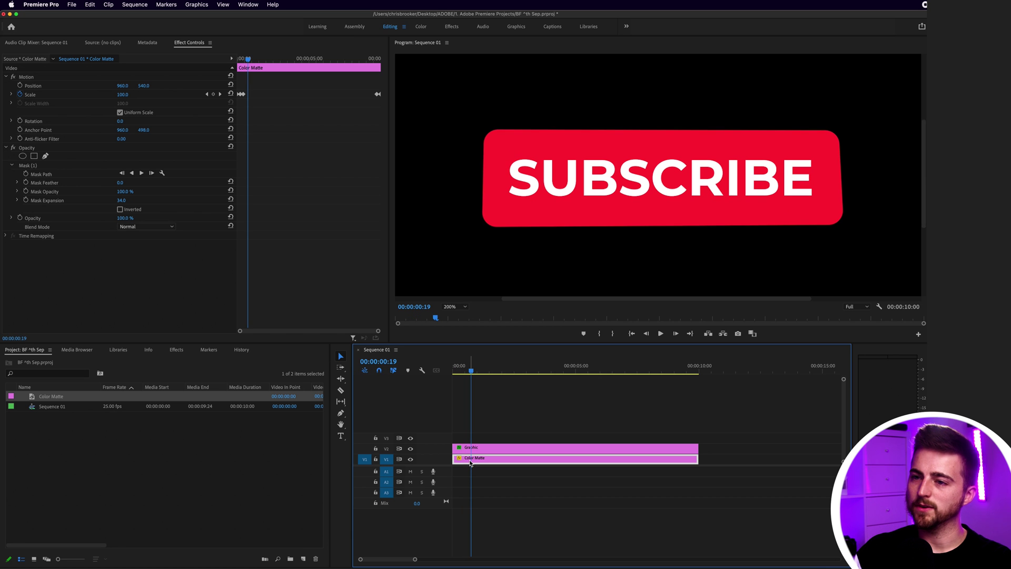
drag(131, 201, 163, 201)
click(18, 167)
drag(499, 144, 528, 167)
drag(498, 211, 529, 190)
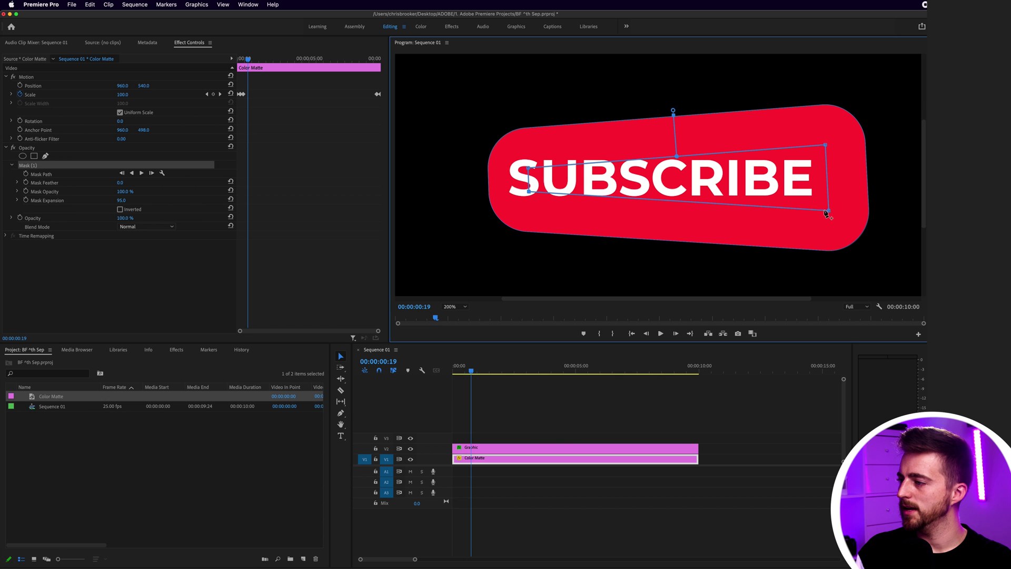
drag(829, 210, 809, 193)
drag(825, 145, 803, 194)
drag(529, 193, 527, 193)
click(560, 414)
Replay the rounded button animation and set the Program preview zoom back to Fit.
key(Home)
key(space)
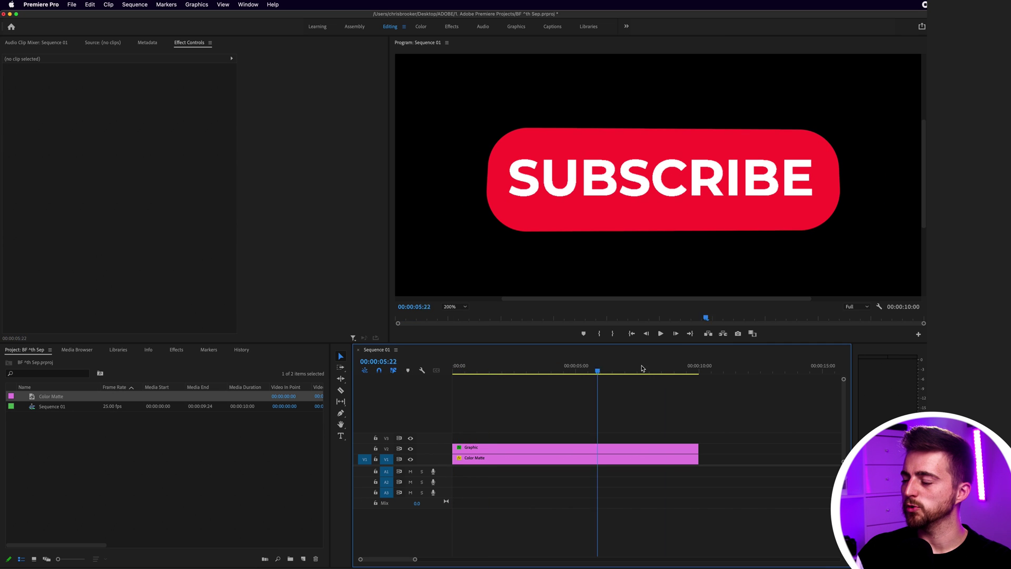
key(Home)
key(space)
click(455, 306)
click(456, 314)
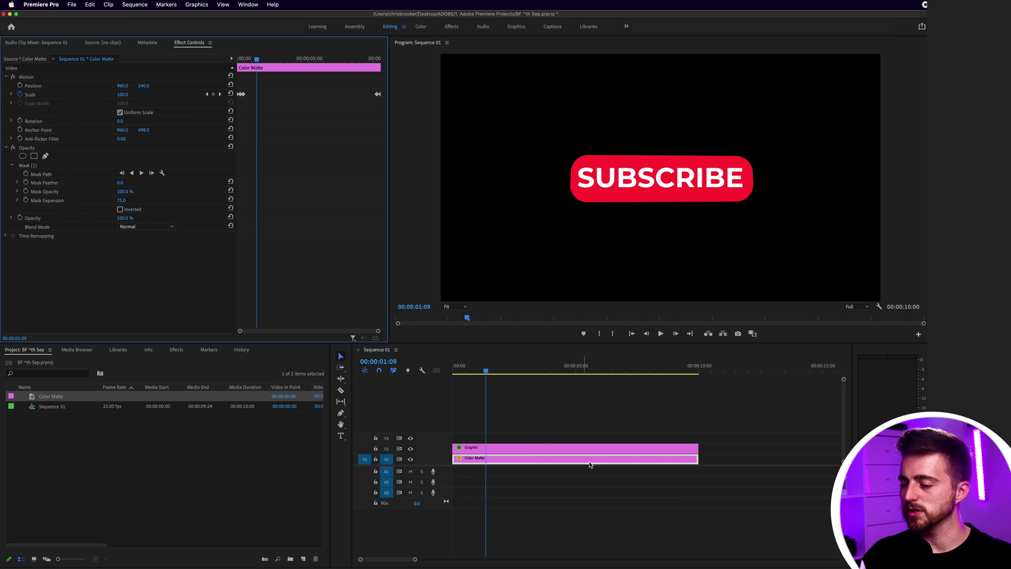
Nest the Graphic and Color Matte clips into a sequence named 'Subscribr Button'.
drag(607, 417, 473, 462)
right_click(473, 462)
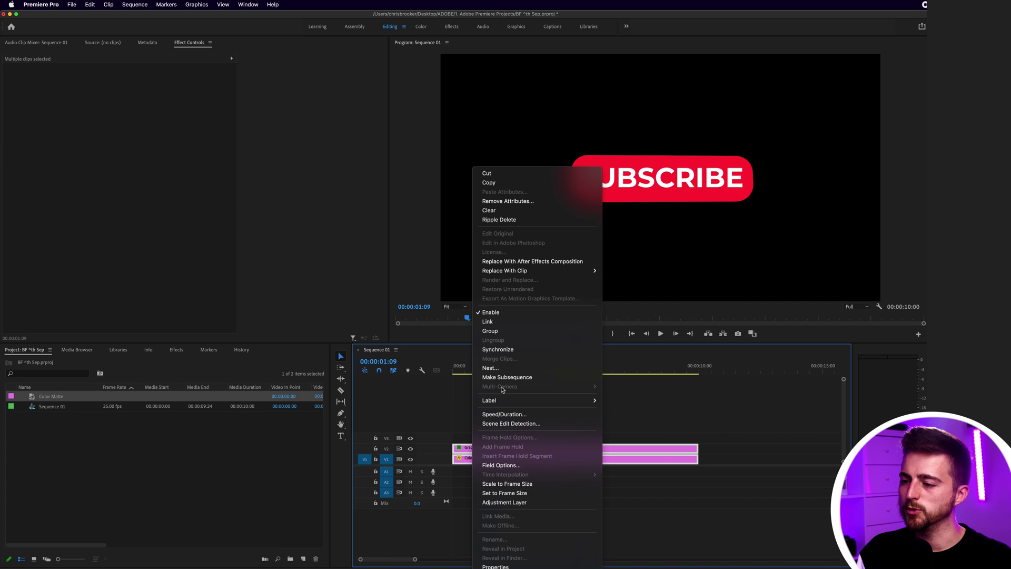
click(504, 367)
text(Subscribr Button)
key(Return)
Shrink the nested button to 56 scale, shift it left, and preview it over the video.
click(497, 463)
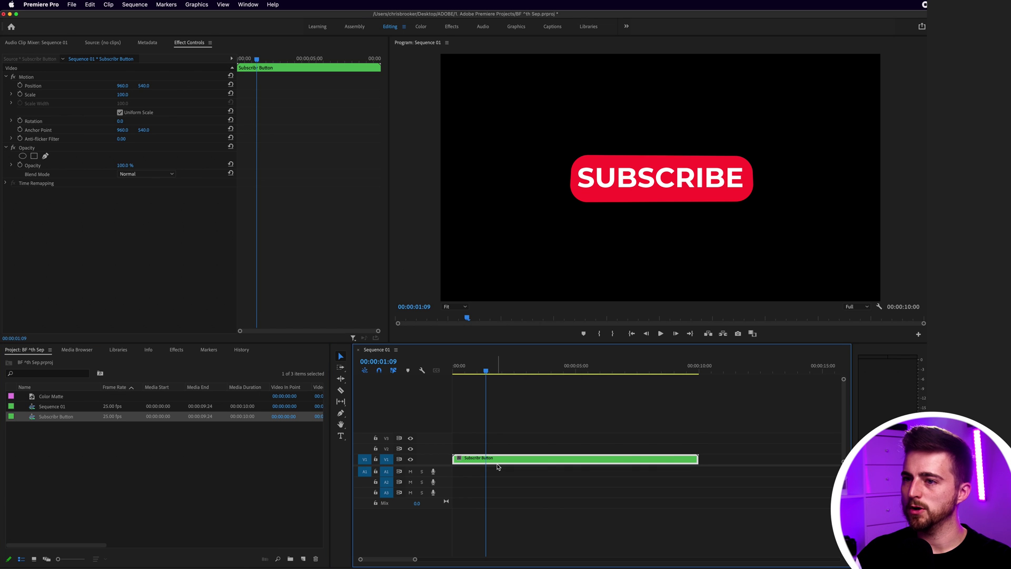
drag(128, 95, 63, 85)
drag(486, 370, 501, 348)
click(454, 368)
key(space)
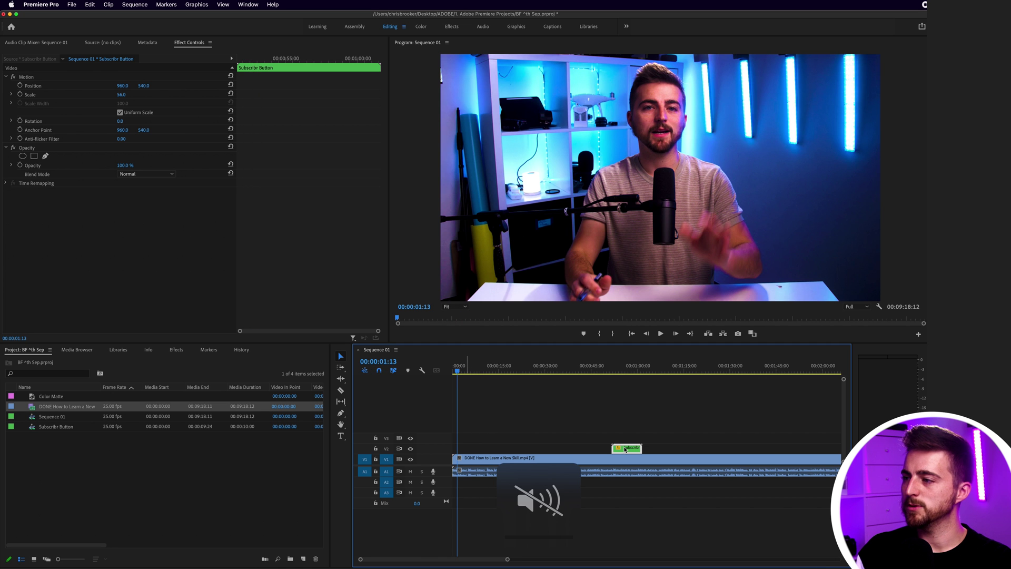
mouse_move(606, 367)
mouse_down()
mouse_move(622, 367)
mouse_move(603, 367)
mouse_up()
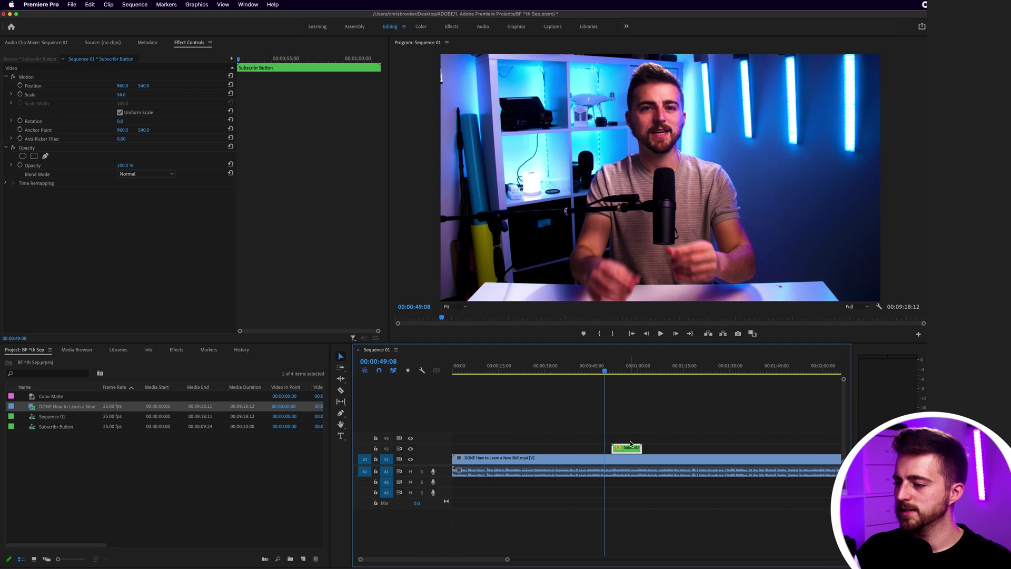
Slide the button clip to around 48 seconds, move it toward the frame bottom, enlarge it slightly, and replay.
drag(627, 448, 605, 448)
mouse_move(597, 364)
mouse_down()
mouse_move(586, 363)
mouse_move(600, 365)
mouse_up()
drag(604, 448, 616, 449)
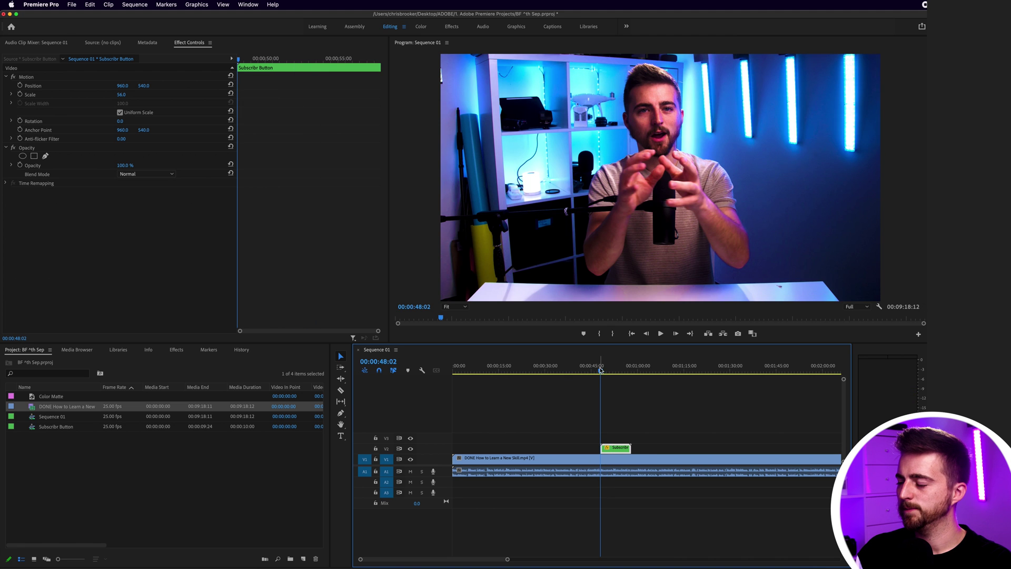
key(space)
drag(146, 85, 328, 85)
drag(139, 95, 147, 96)
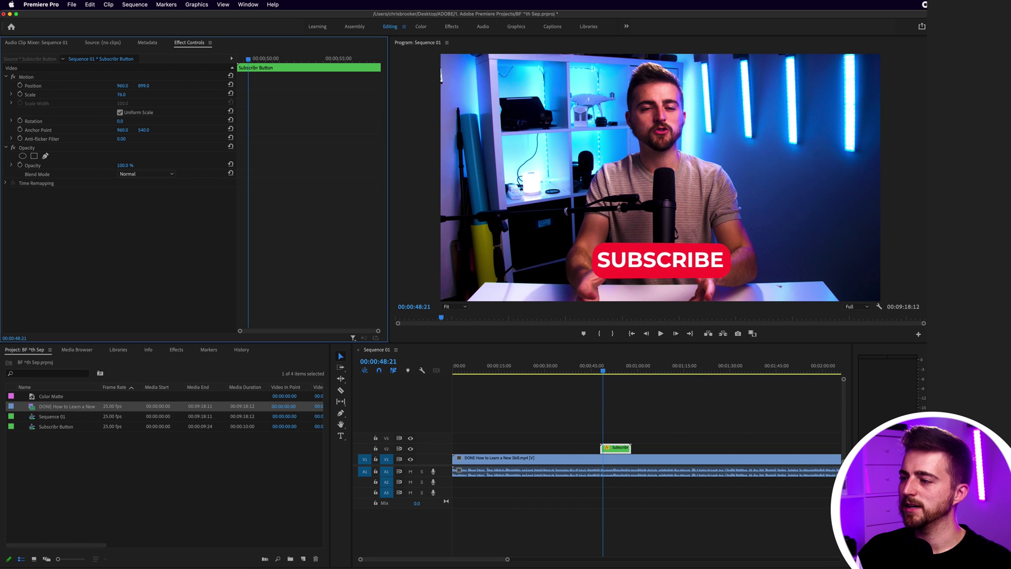
click(597, 370)
key(space)
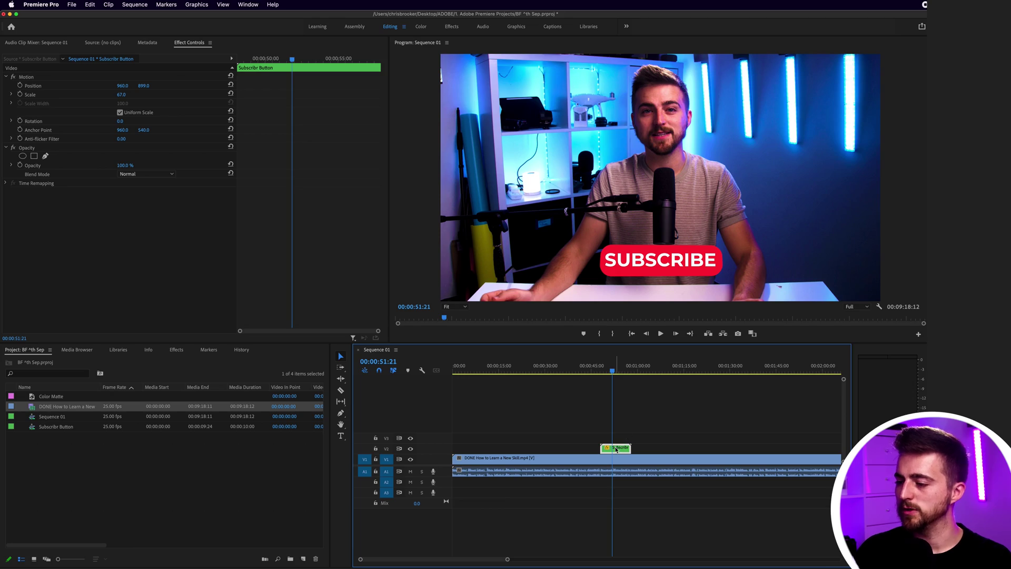
double_click(616, 448)
Delete the Color Matte's rounded Mask (1) and draw a wide ellipse mask around the SUBSCRIBE text.
click(615, 447)
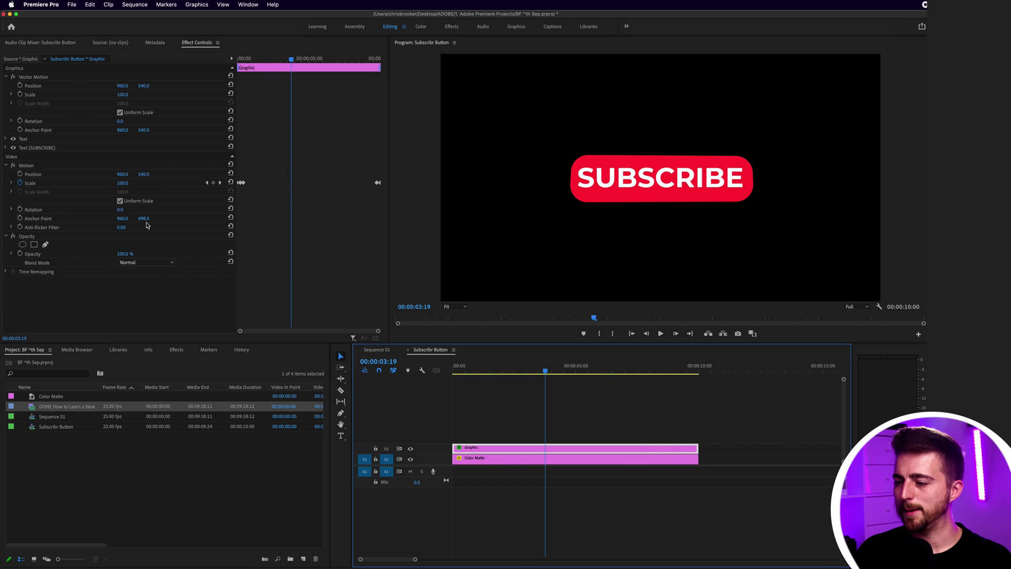
click(504, 464)
click(30, 165)
key(Delete)
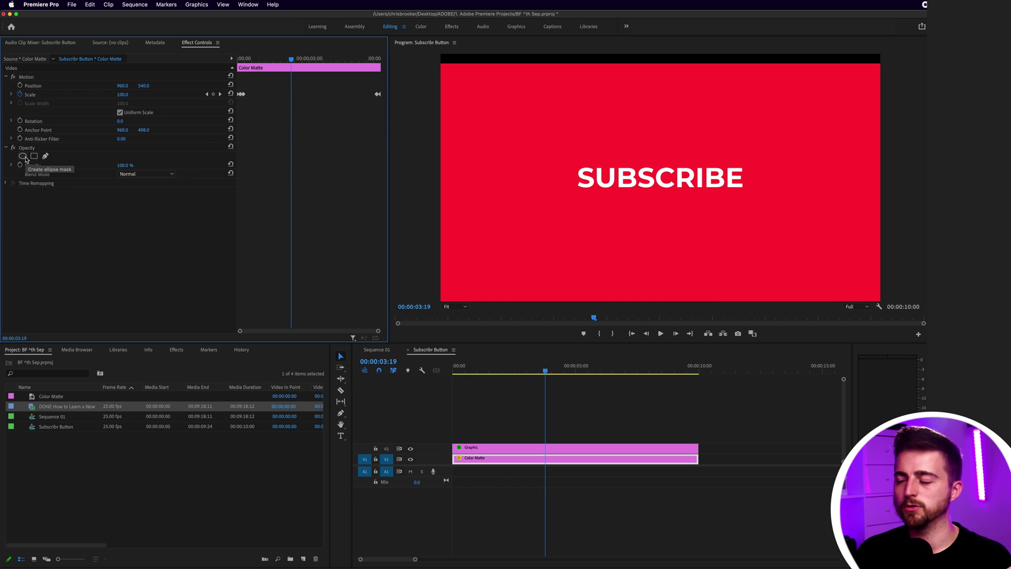
click(23, 156)
drag(670, 187, 564, 178)
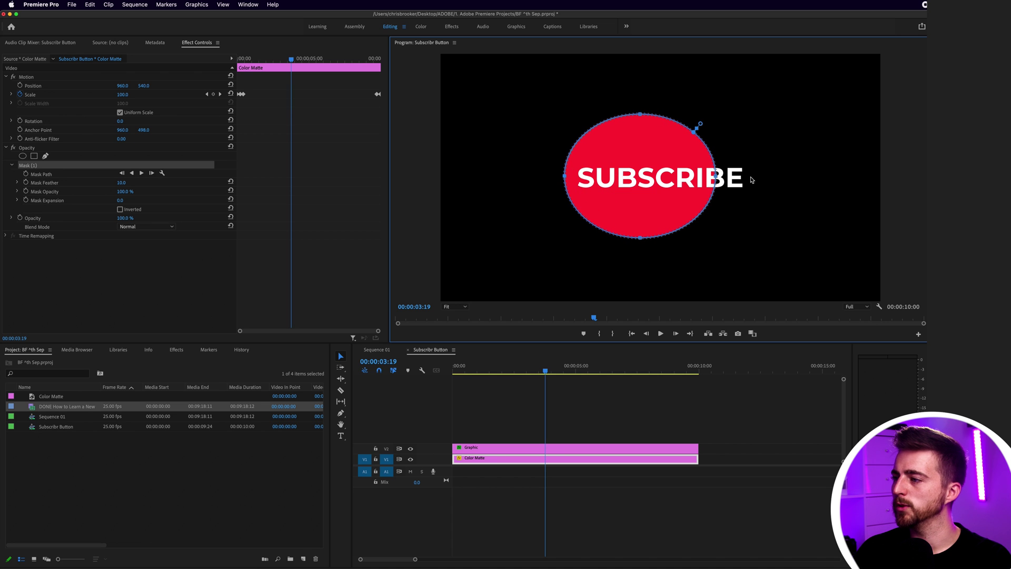
drag(716, 182, 756, 178)
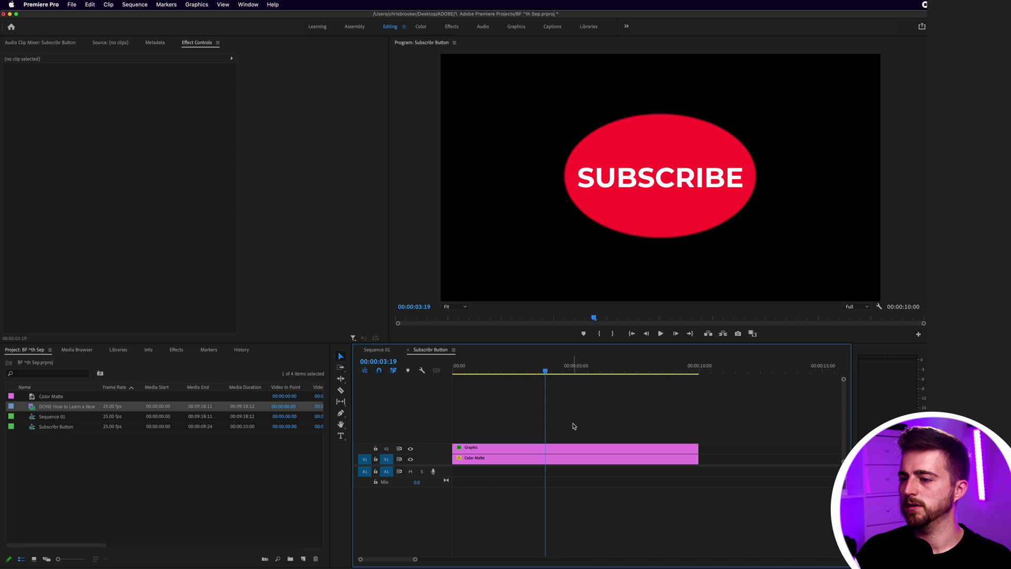
click(504, 458)
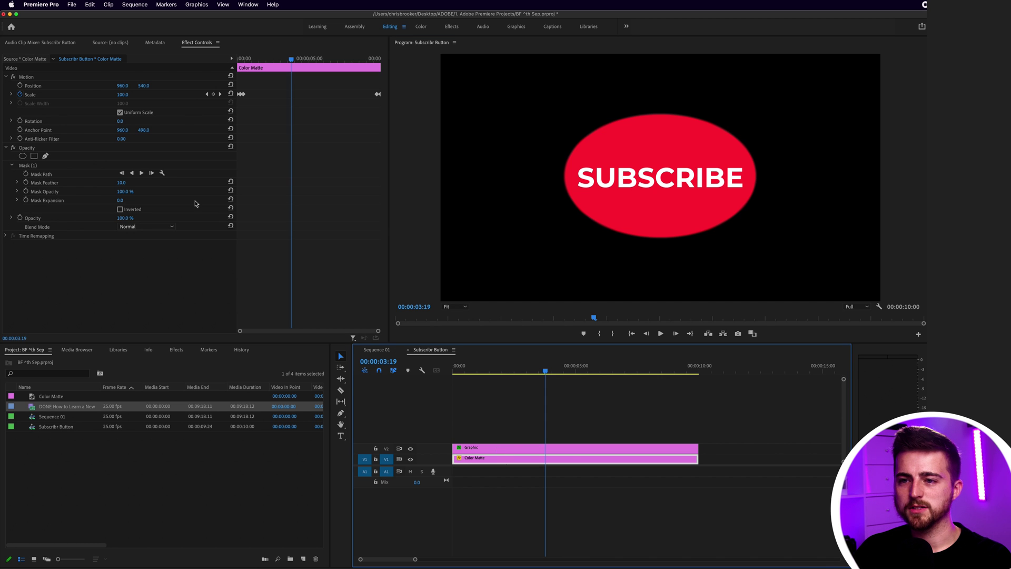
Return to the Sequence 01 timeline and play from about 45 seconds to see the ellipse button.
click(377, 350)
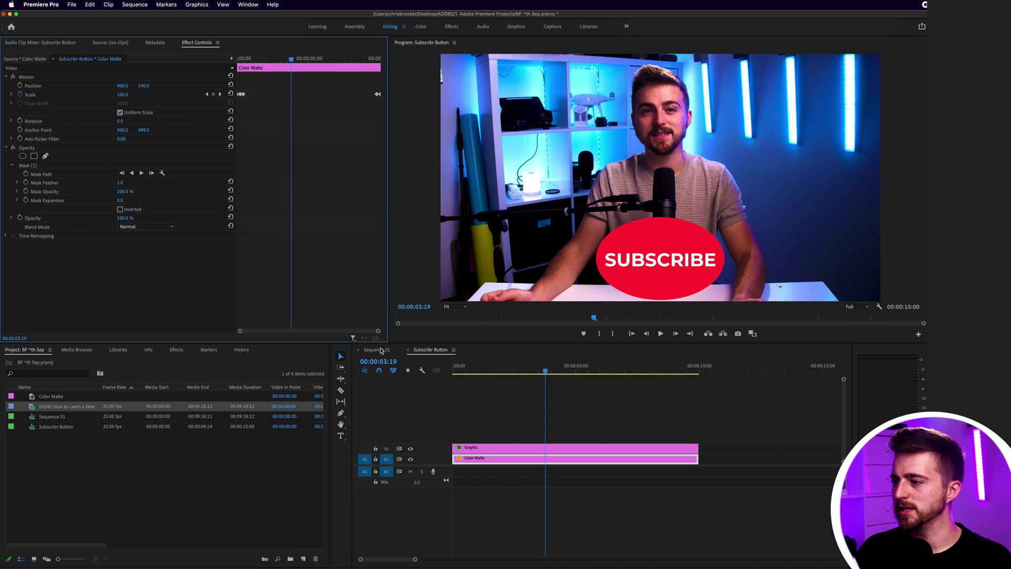
click(595, 367)
key(space)
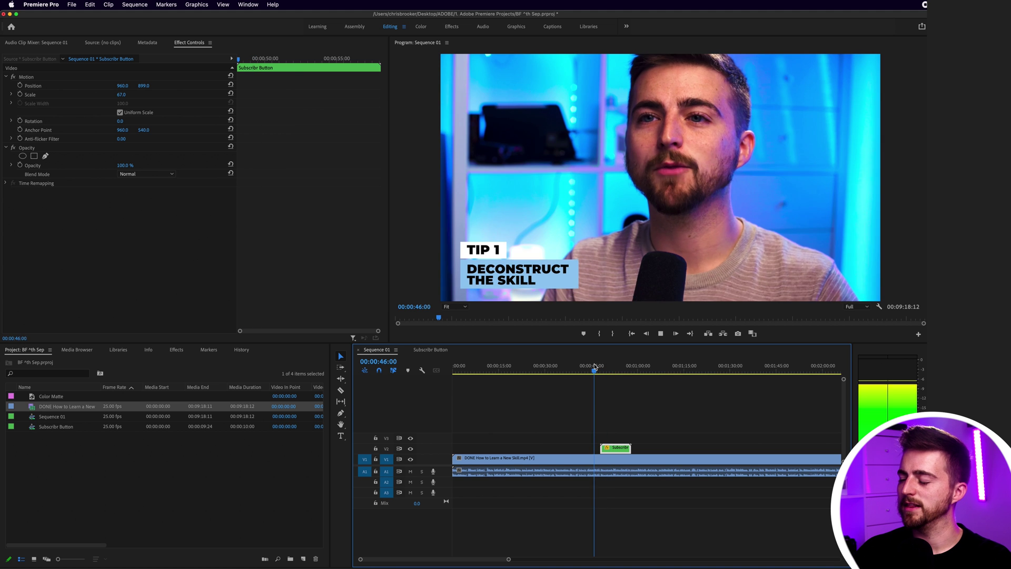